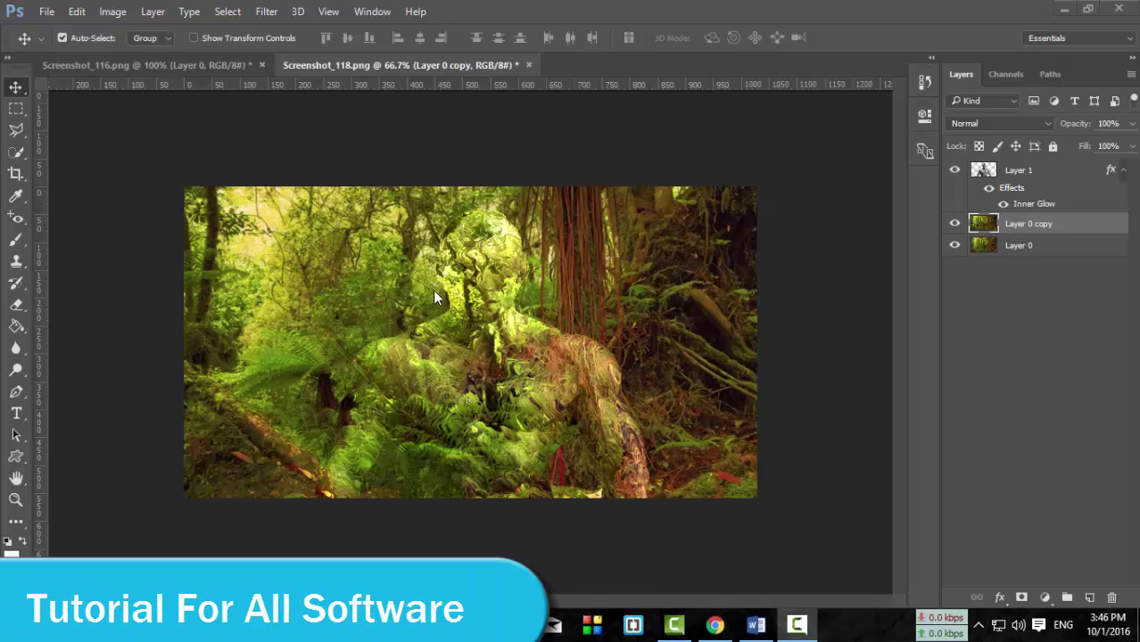
# Step: Bring the Photoshop window showing the Screenshot_118.png jungle composite to the front
pyautogui.click(13, 89)
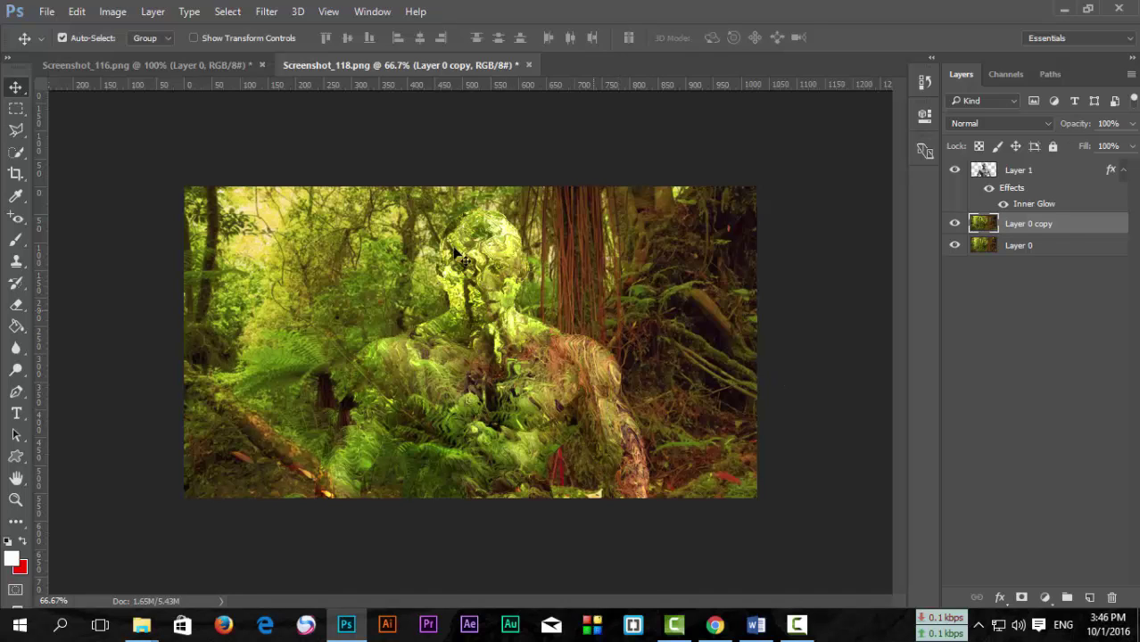
# Step: Close Screenshot_118.png and Screenshot_116.png without saving, deselecting the man first
pyautogui.click(529, 65)
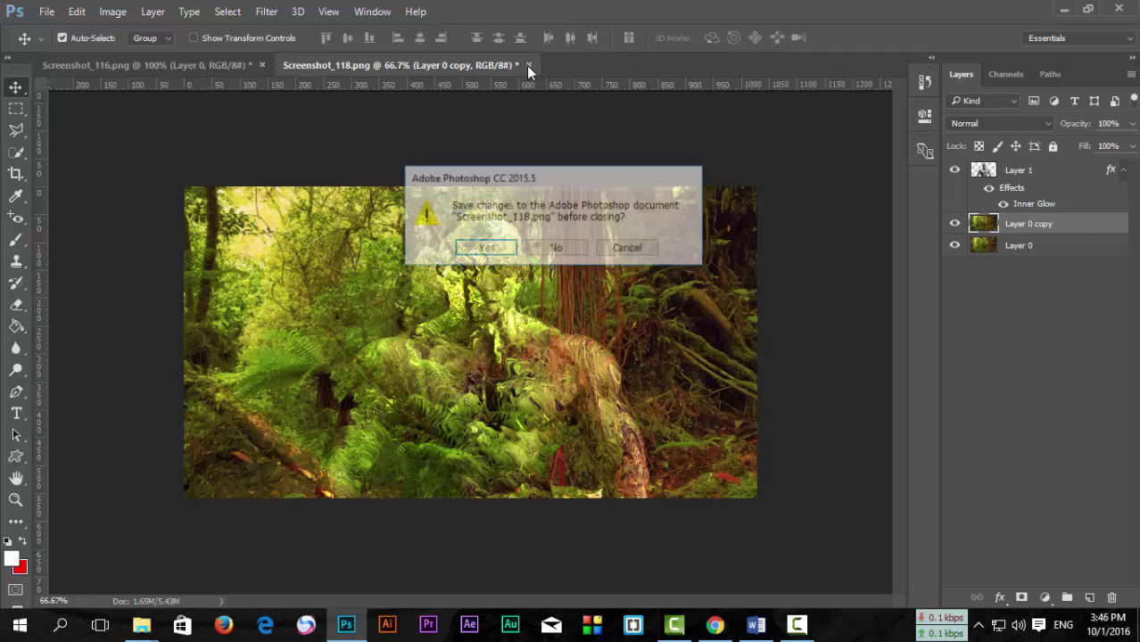
pyautogui.click(560, 249)
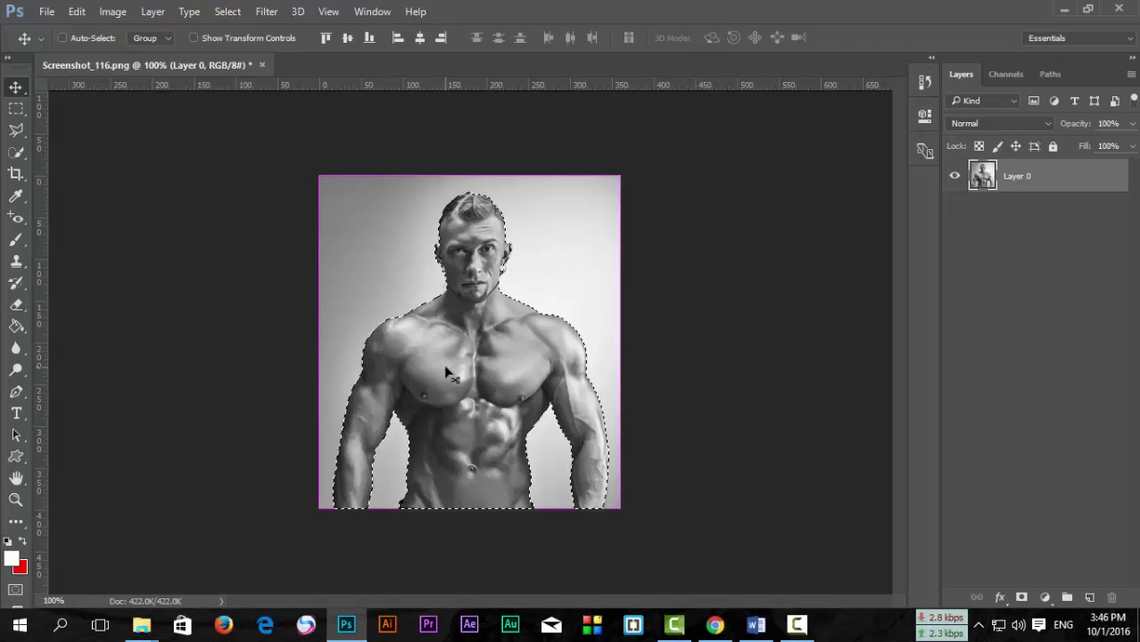
pyautogui.hotkey('ctrl', 'd')
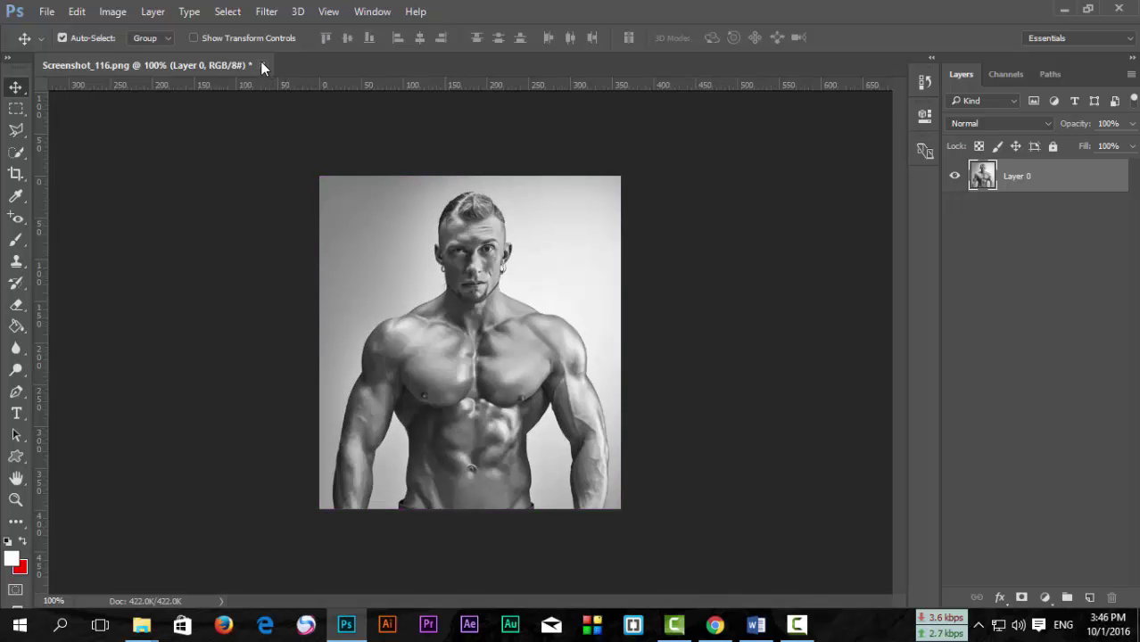
pyautogui.click(262, 66)
pyautogui.click(555, 248)
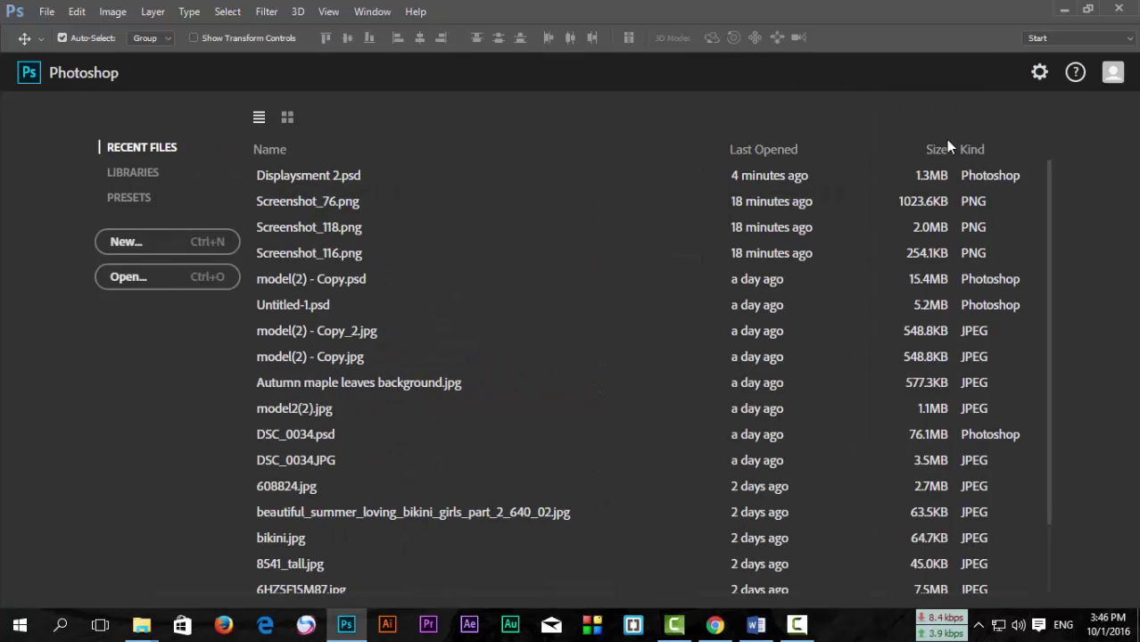
# Step: Minimize Photoshop and Chrome, then drag both Screenshot files from the desktop onto Photoshop
pyautogui.click(1064, 9)
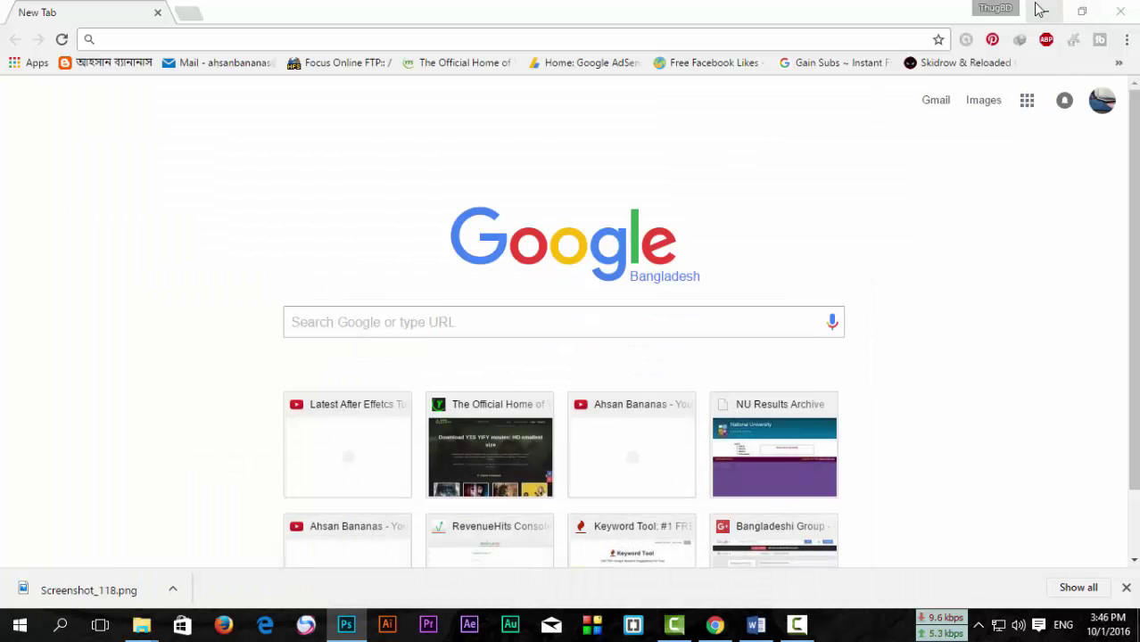
pyautogui.click(1040, 10)
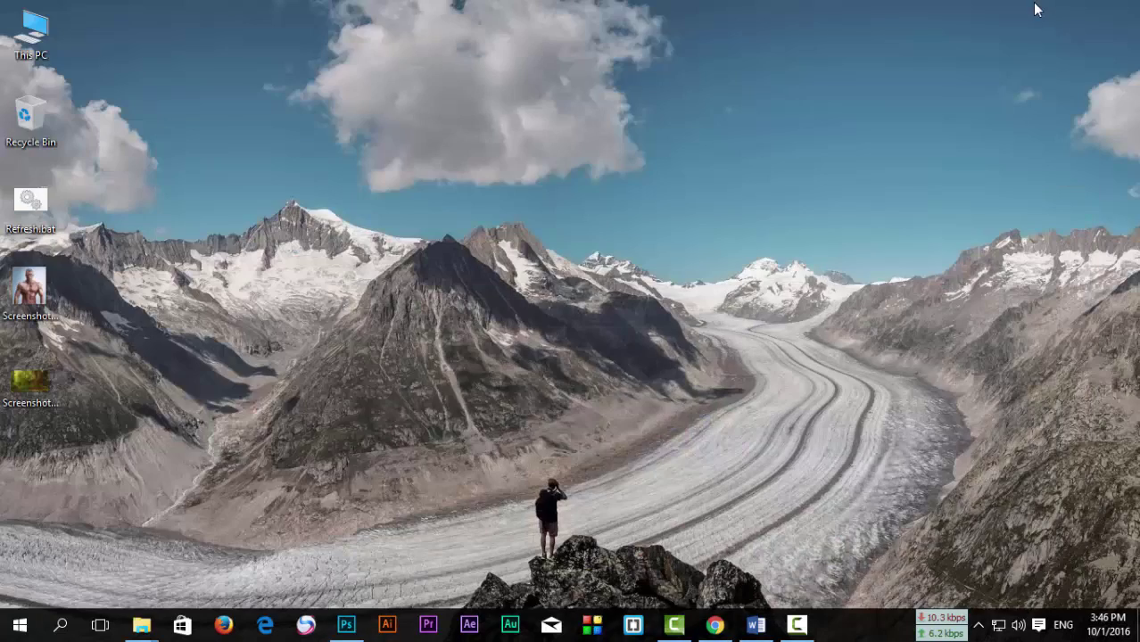
pyautogui.click(36, 392)
pyautogui.moveTo(36, 379); pyautogui.dragTo(176, 224)
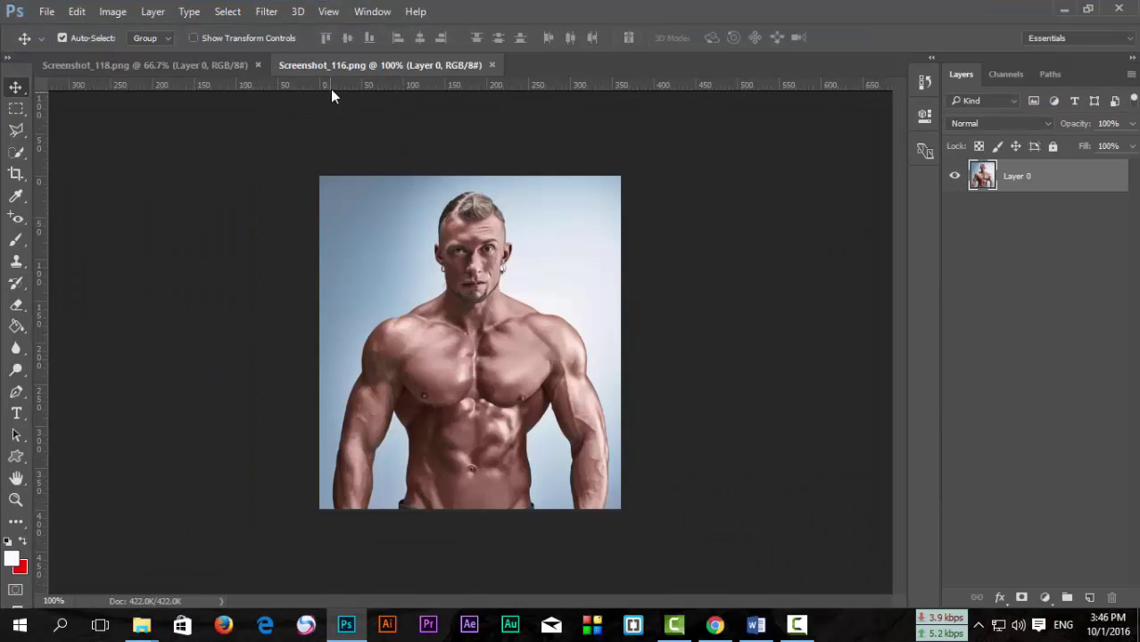
# Step: Desaturate the man image in Screenshot_116.png to grayscale with Ctrl+Shift+U
pyautogui.click(234, 68)
pyautogui.click(318, 66)
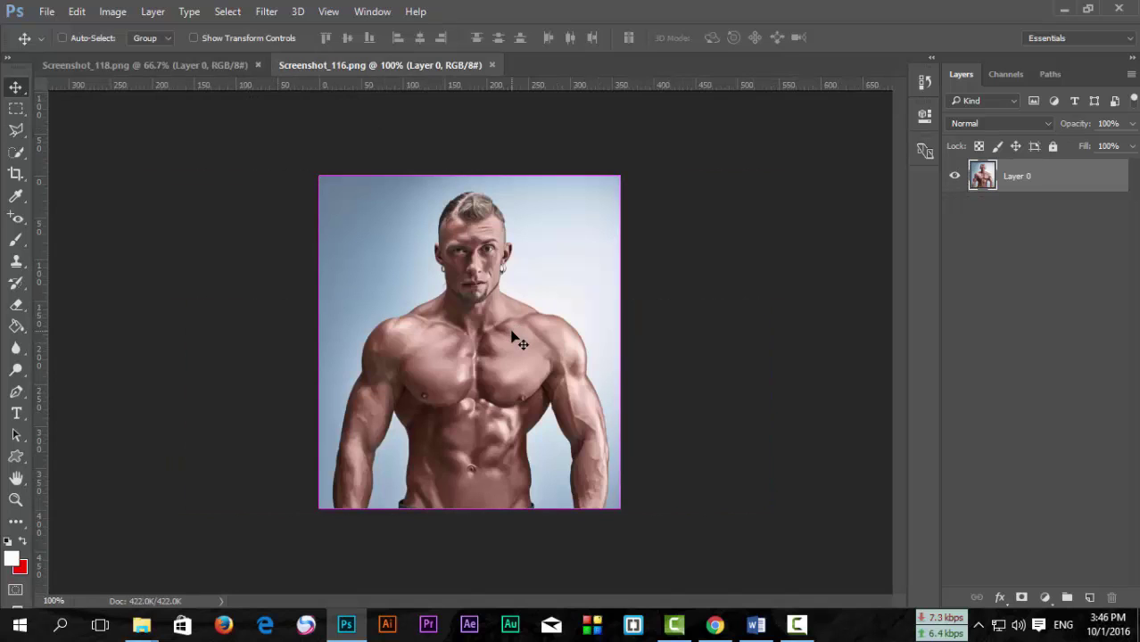
pyautogui.hotkey('ctrl', 'shift', 'u')
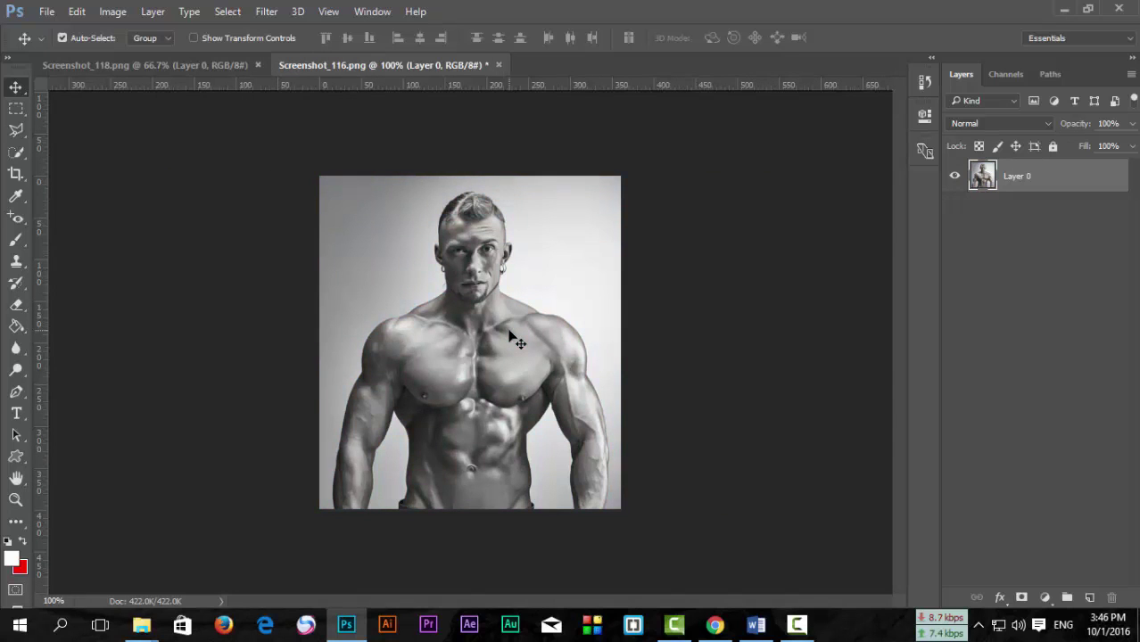
# Step: Review the Windows and Mac desaturate shortcuts in the Word notes, then minimize Word
pyautogui.click(756, 624)
pyautogui.moveTo(319, 177); pyautogui.dragTo(605, 198)
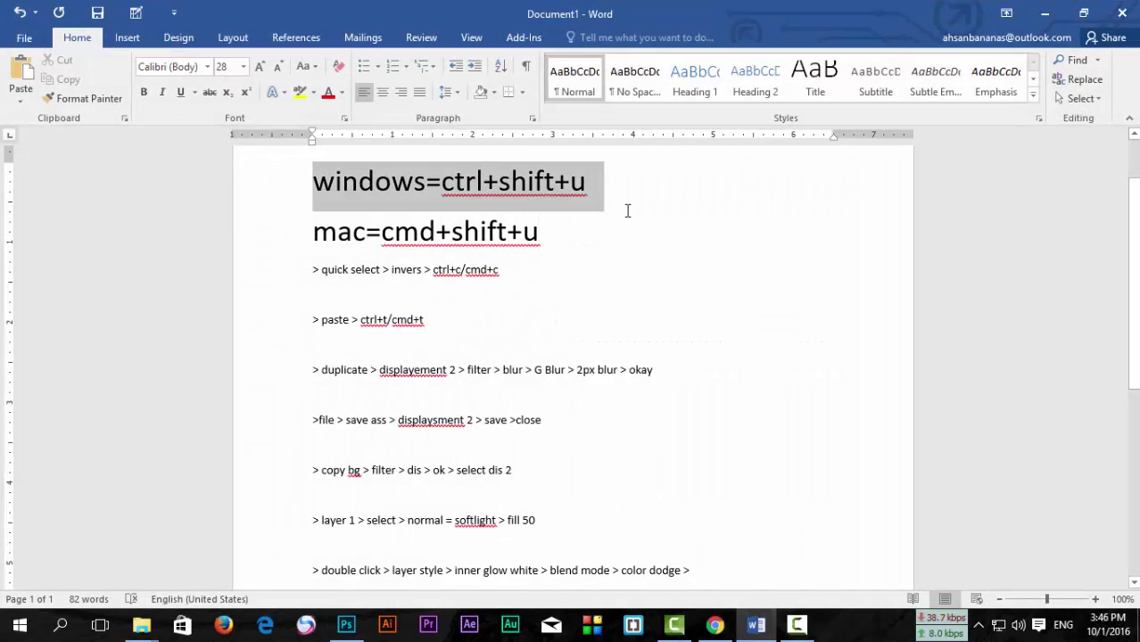
pyautogui.click(420, 232)
pyautogui.moveTo(314, 232); pyautogui.dragTo(560, 237)
pyautogui.click(603, 230)
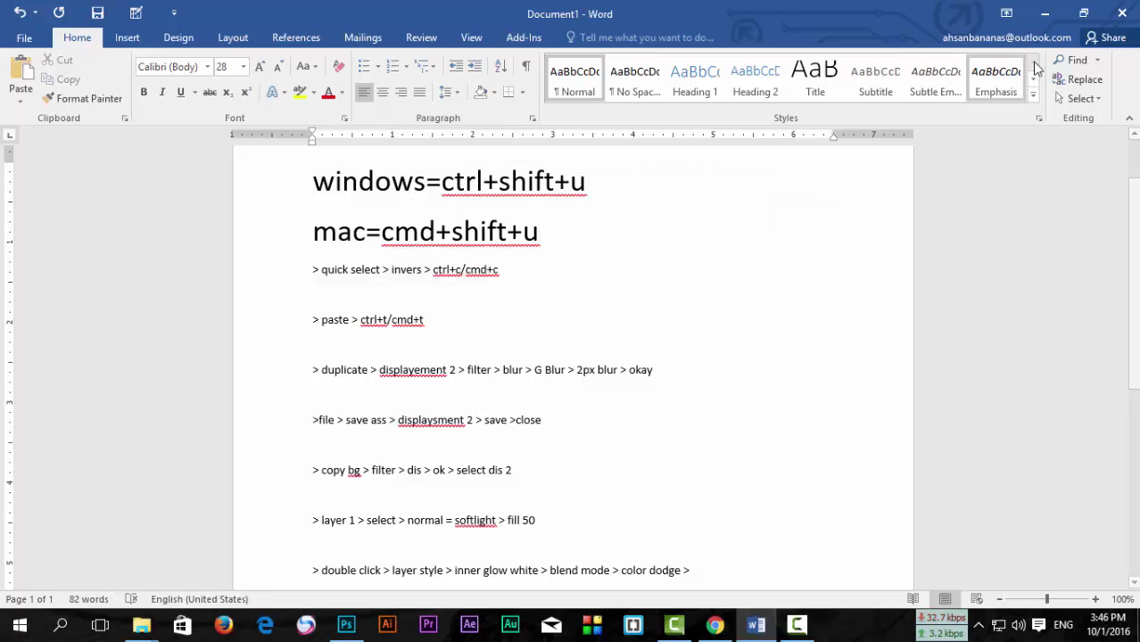
pyautogui.click(1044, 13)
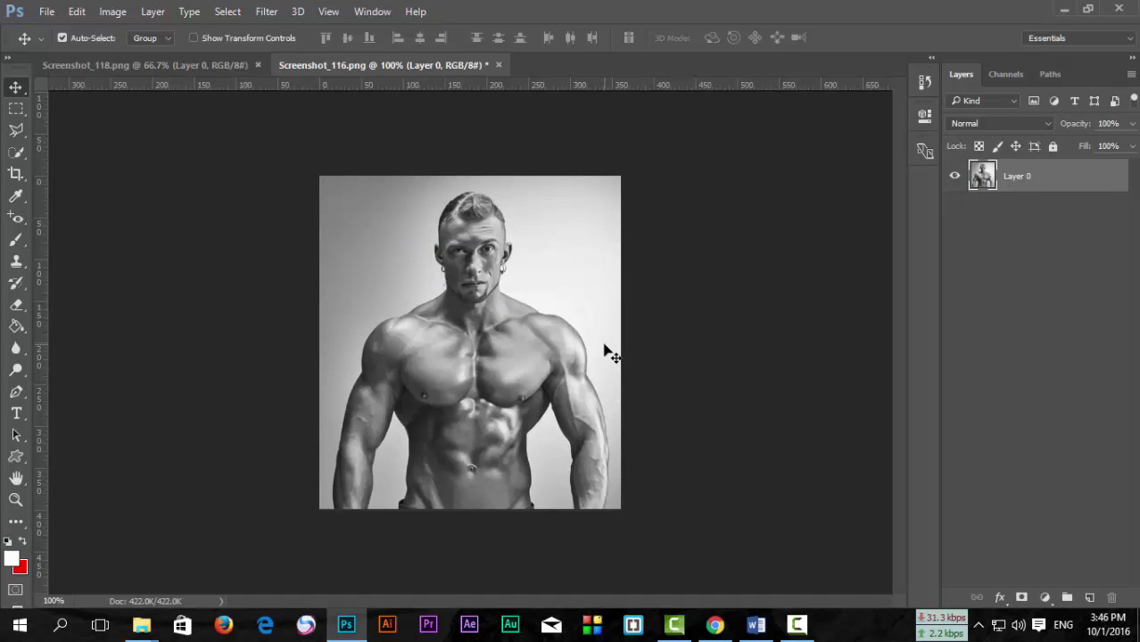
# Step: Quick-select the grey background and waist gaps at brush size 20, then inverse to isolate the man
pyautogui.click(16, 151)
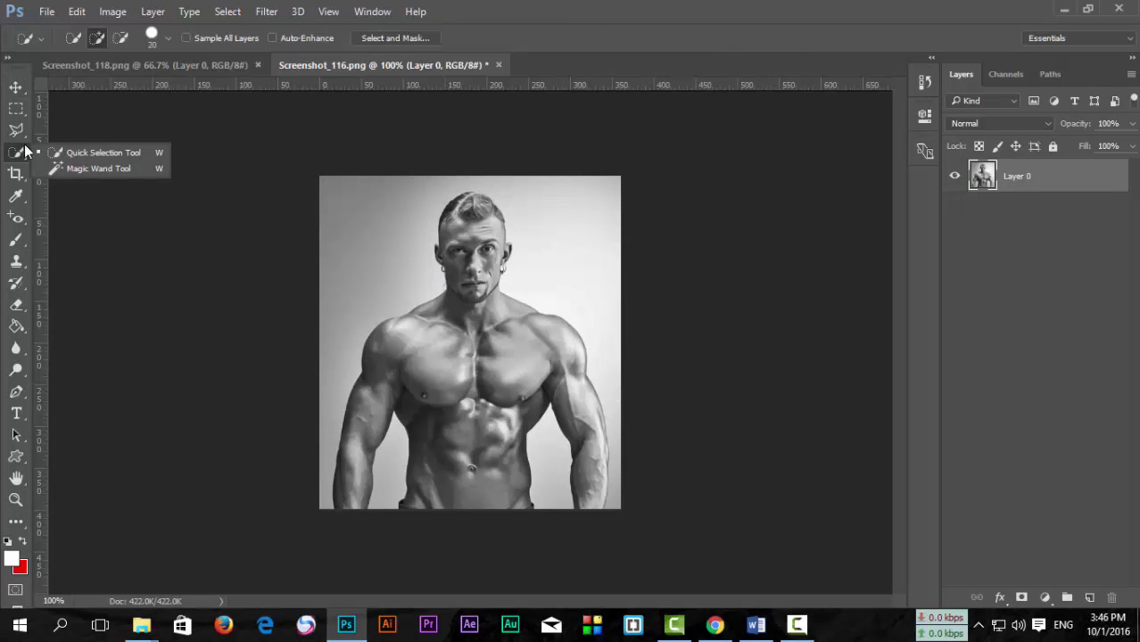
pyautogui.click(73, 155)
pyautogui.click(360, 206)
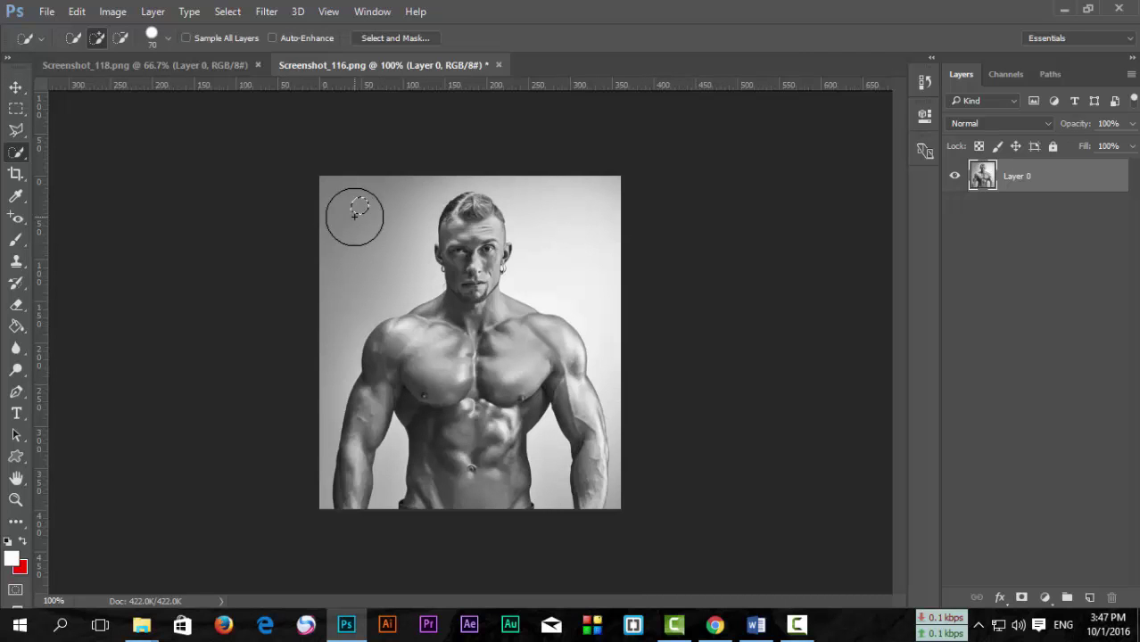
pyautogui.moveTo(352, 209); pyautogui.dragTo(369, 204)
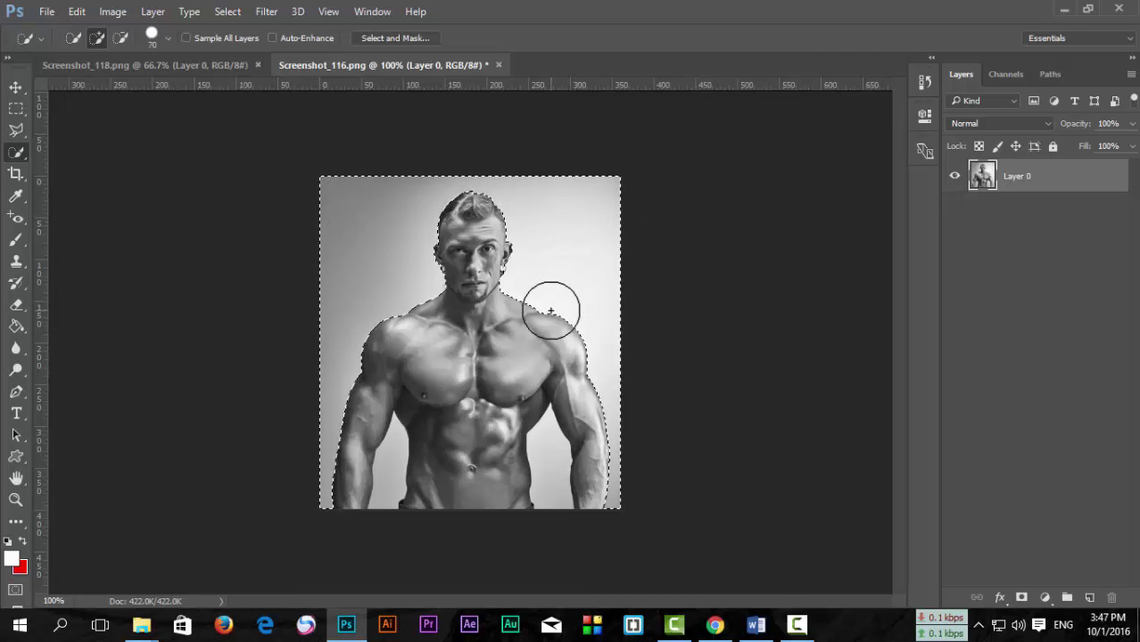
pyautogui.press('[')
pyautogui.press('[')
pyautogui.press('[')
pyautogui.press('[')
pyautogui.press('[')
pyautogui.click(547, 448)
pyautogui.click(392, 460)
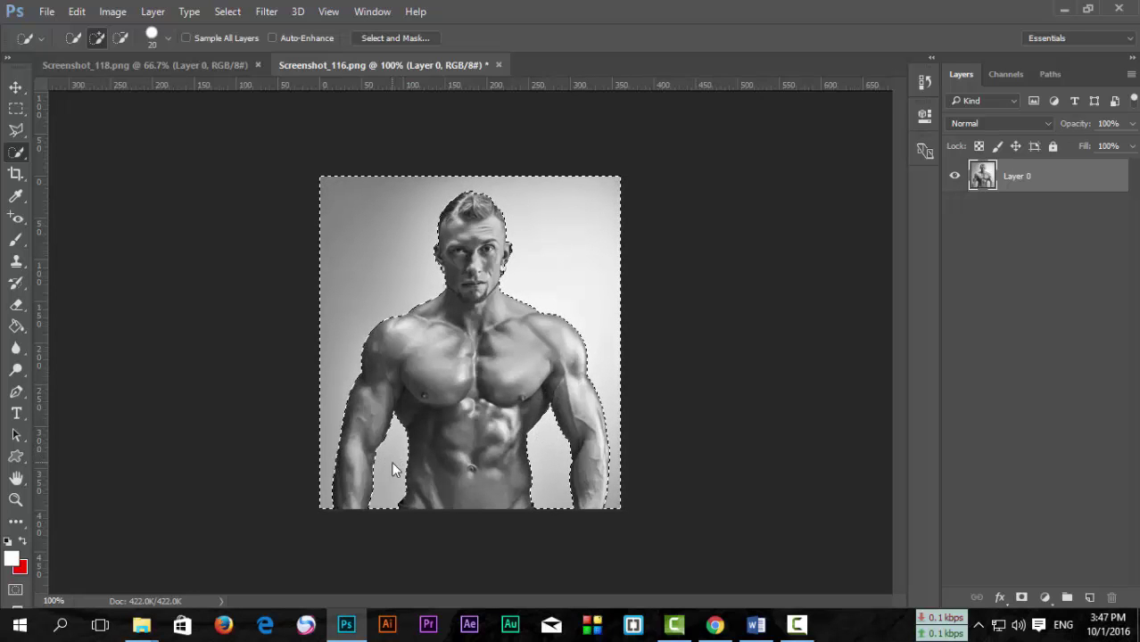
pyautogui.click(219, 12)
pyautogui.click(226, 78)
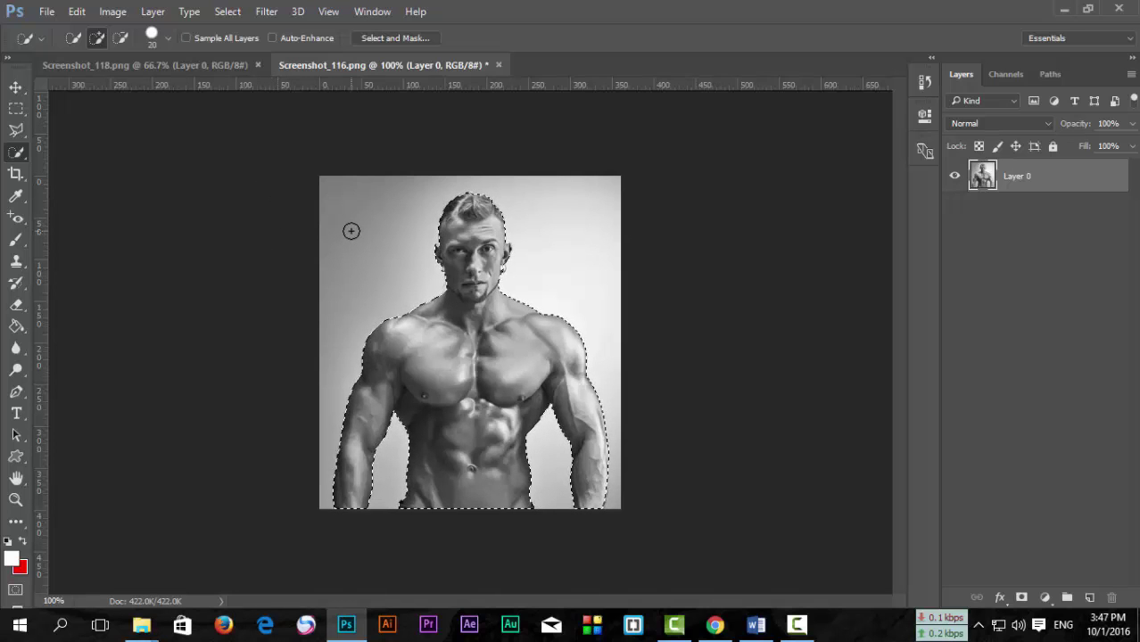
# Step: Paste the man cut-out into Screenshot_118.png as Layer 1 with the Move tool active
pyautogui.click(185, 68)
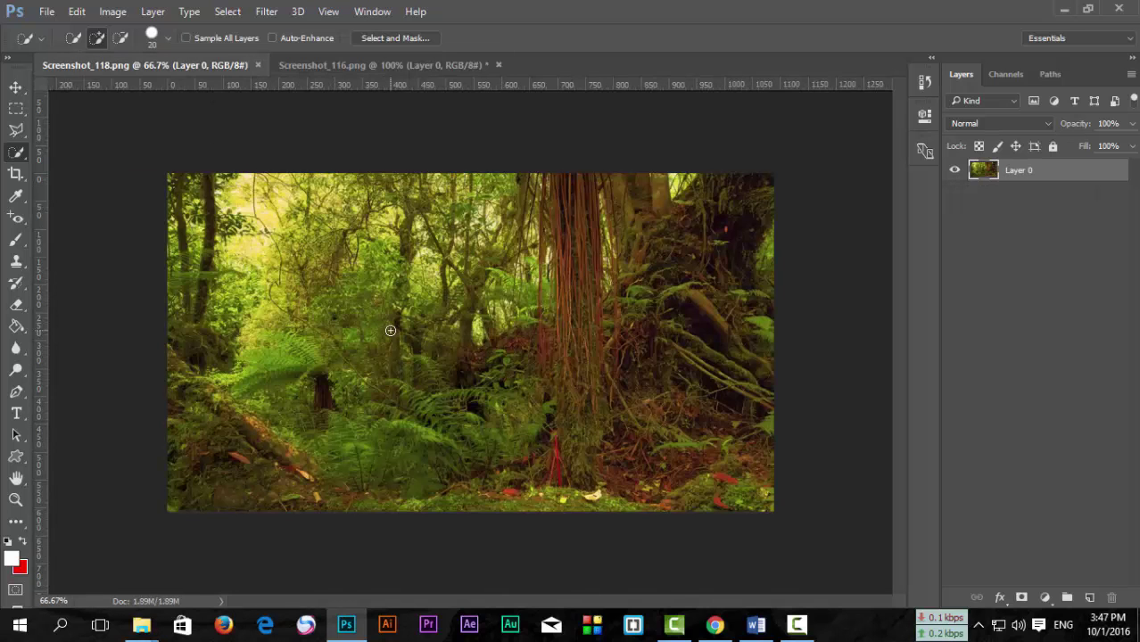
pyautogui.hotkey('ctrl', 'v')
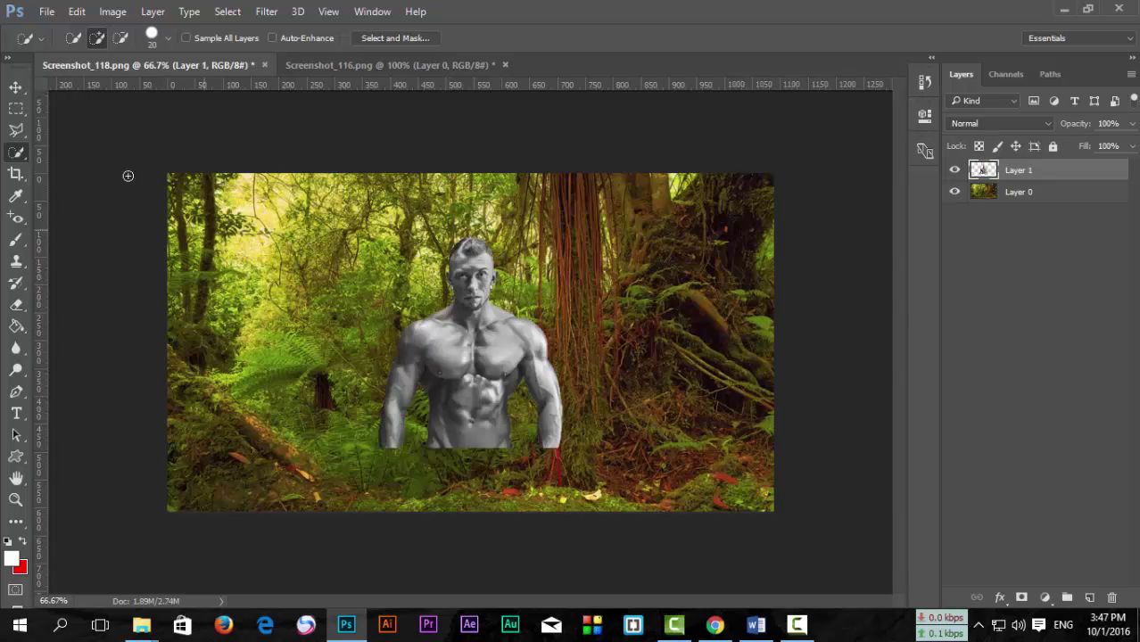
pyautogui.click(16, 87)
pyautogui.press('ctrl')
# Step: Free-transform Layer 1 to roughly 139% tall and 170%+ wide, centred over the forest
pyautogui.hotkey('ctrl', 't')
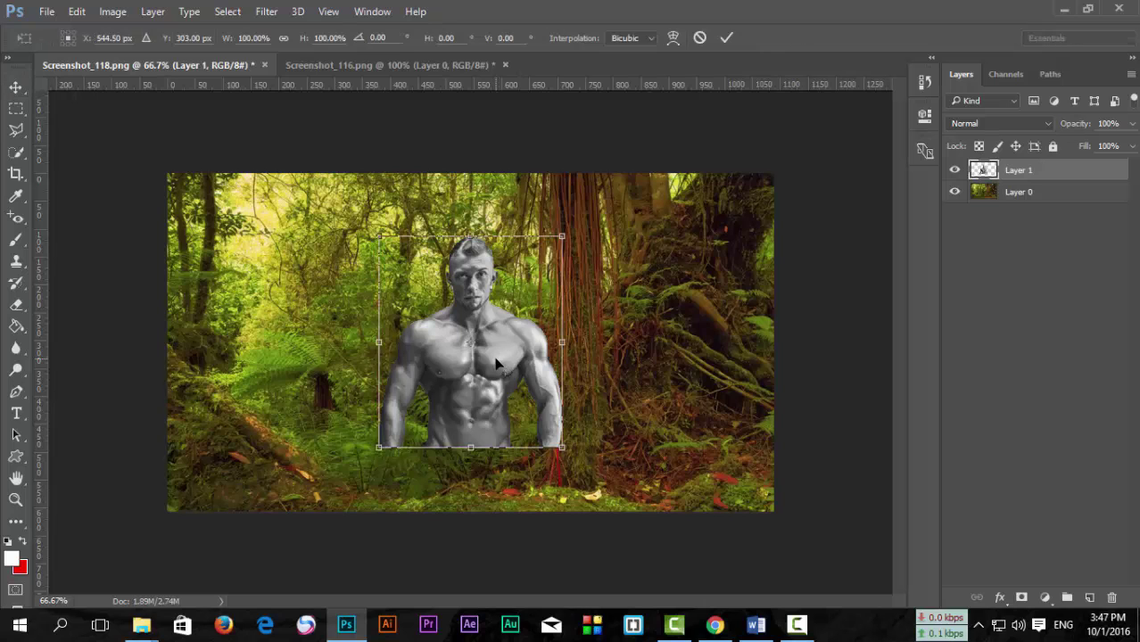
pyautogui.moveTo(471, 237); pyautogui.dragTo(471, 207)
pyautogui.moveTo(380, 325); pyautogui.dragTo(322, 327)
pyautogui.moveTo(562, 329); pyautogui.dragTo(609, 328)
pyautogui.moveTo(507, 341)
pyautogui.mouseDown()
pyautogui.moveTo(486, 414)
pyautogui.moveTo(483, 405)
pyautogui.mouseUp()
pyautogui.moveTo(453, 250); pyautogui.dragTo(456, 214)
pyautogui.moveTo(591, 364); pyautogui.dragTo(616, 364)
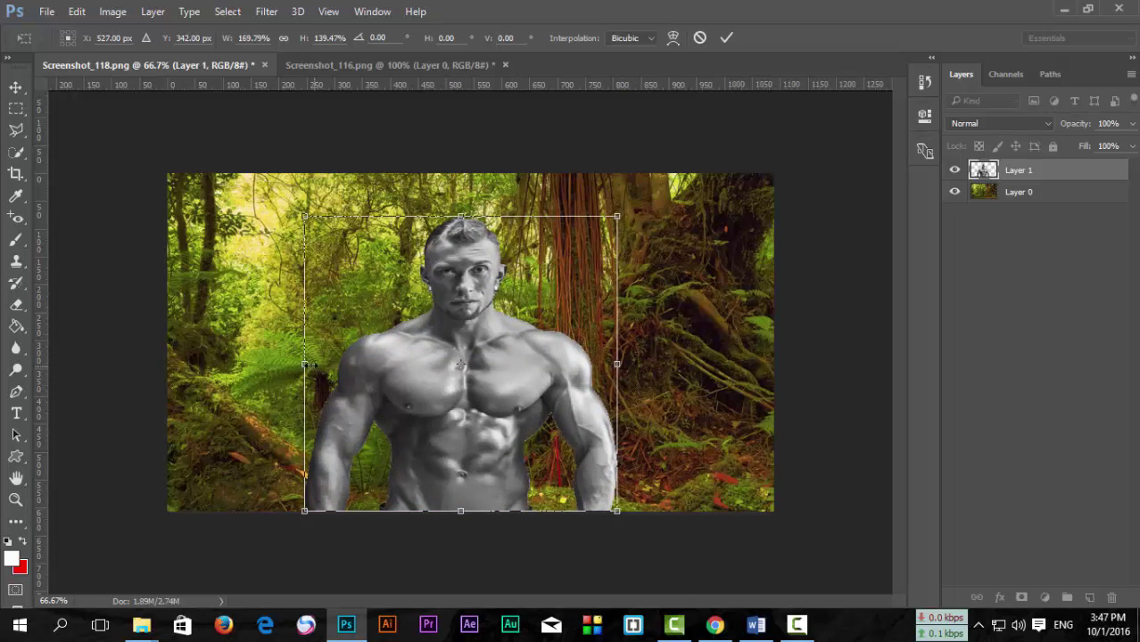
pyautogui.moveTo(305, 364); pyautogui.dragTo(270, 364)
pyautogui.moveTo(441, 214); pyautogui.dragTo(440, 181)
pyautogui.moveTo(466, 337)
pyautogui.mouseDown()
pyautogui.moveTo(545, 362)
pyautogui.moveTo(477, 362)
pyautogui.mouseUp()
# Step: Apply the pending transformation to the enlarged man
pyautogui.click(16, 87)
pyautogui.click(489, 250)
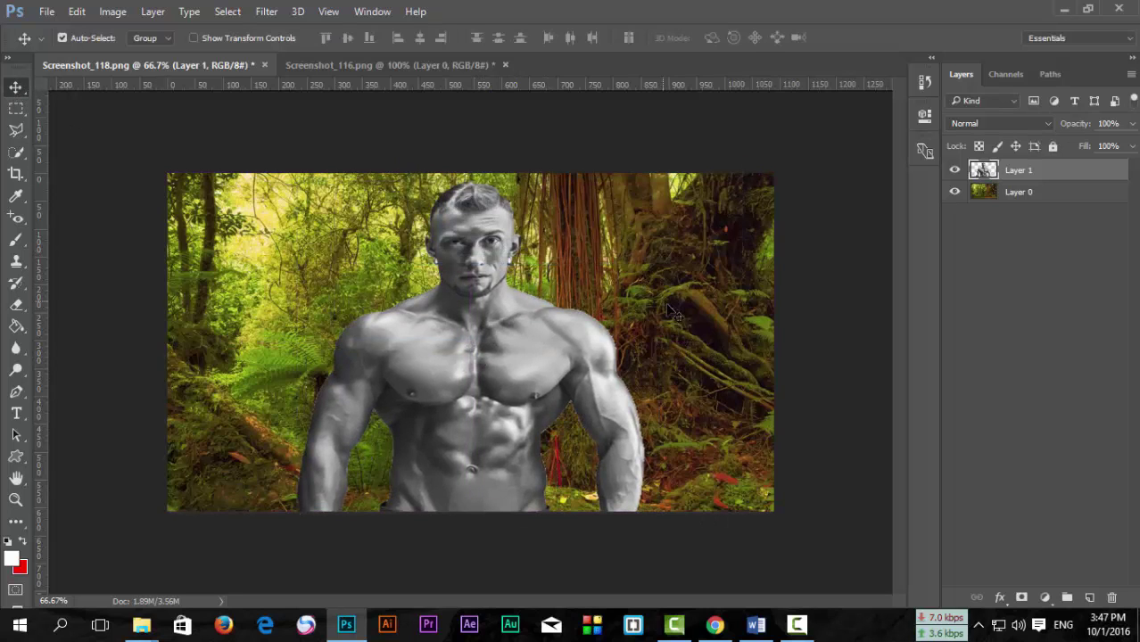
pyautogui.press('ctrl')
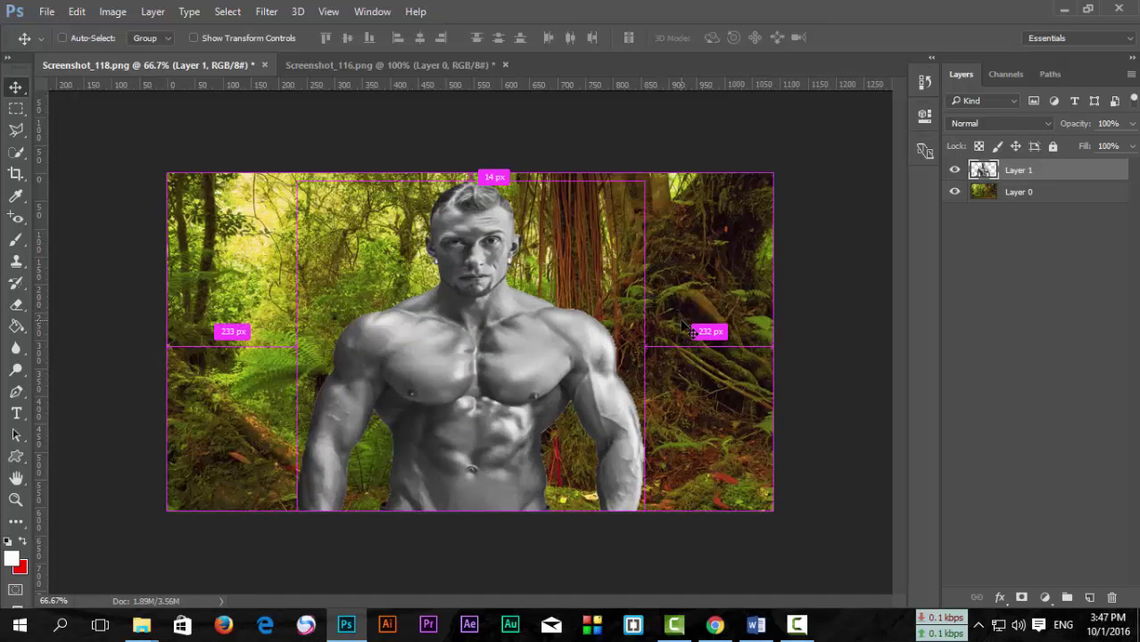
# Step: Save the composite as 01.psd, accepting the Format Options prompt
pyautogui.hotkey('ctrl', 'shift', 's')
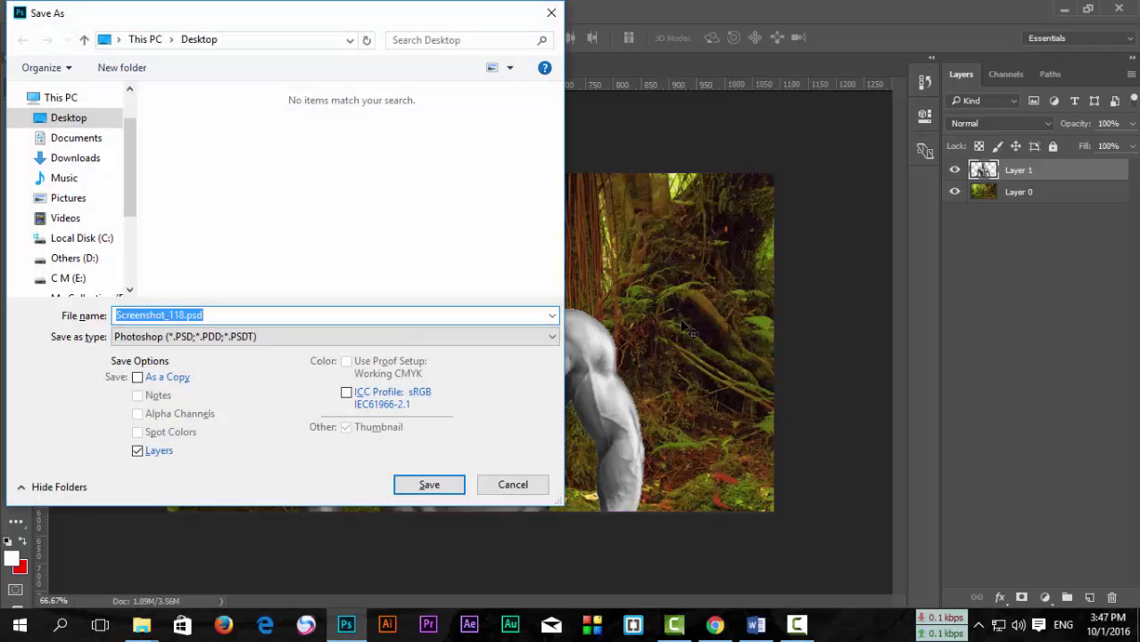
pyautogui.press('End')
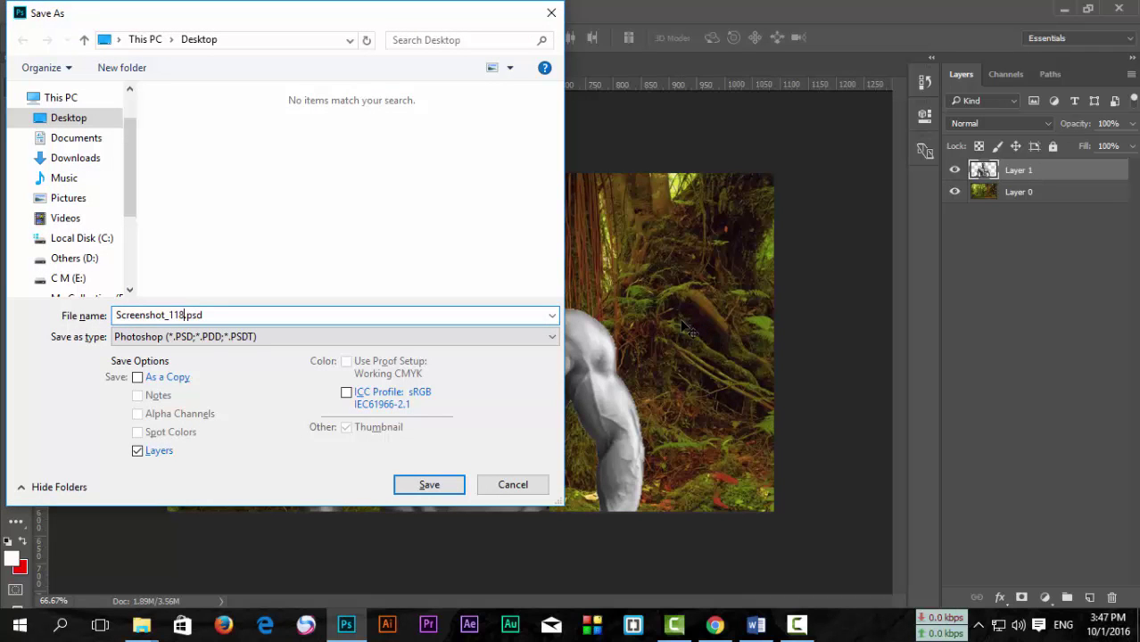
pyautogui.press('BackSpace')
pyautogui.press('BackSpace')
pyautogui.press('BackSpace')
pyautogui.press('BackSpace')
pyautogui.press('BackSpace')
pyautogui.press('BackSpace')
pyautogui.press('BackSpace')
pyautogui.press('BackSpace')
pyautogui.press('BackSpace')
pyautogui.press('BackSpace')
pyautogui.press('BackSpace')
pyautogui.press('BackSpace')
pyautogui.press('BackSpace')
pyautogui.write('01')
pyautogui.press('Return')
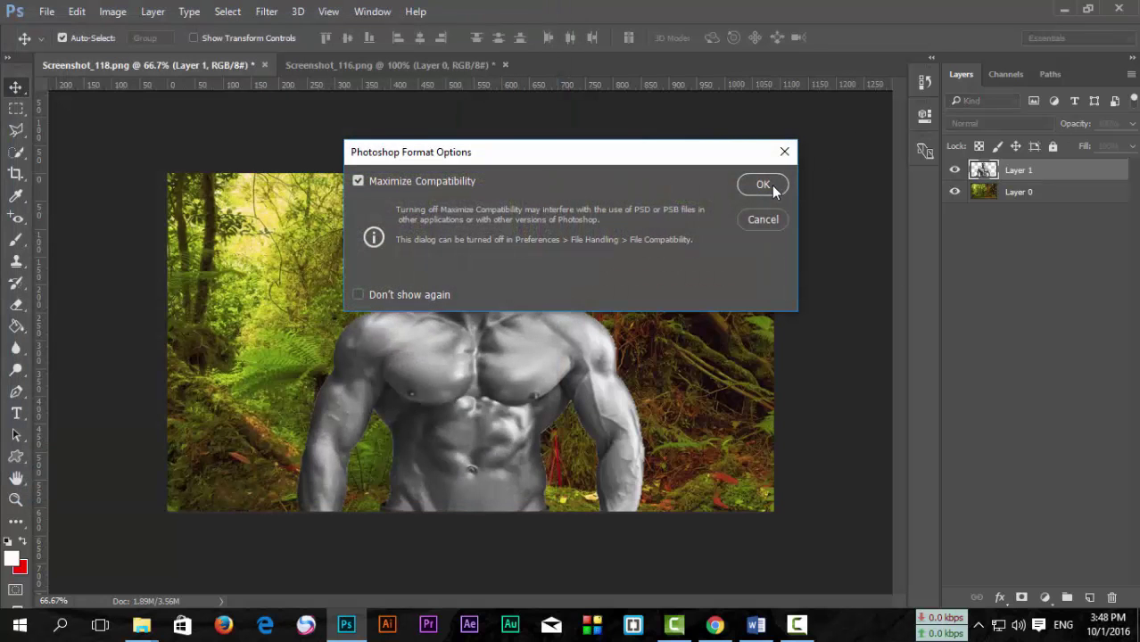
pyautogui.click(763, 185)
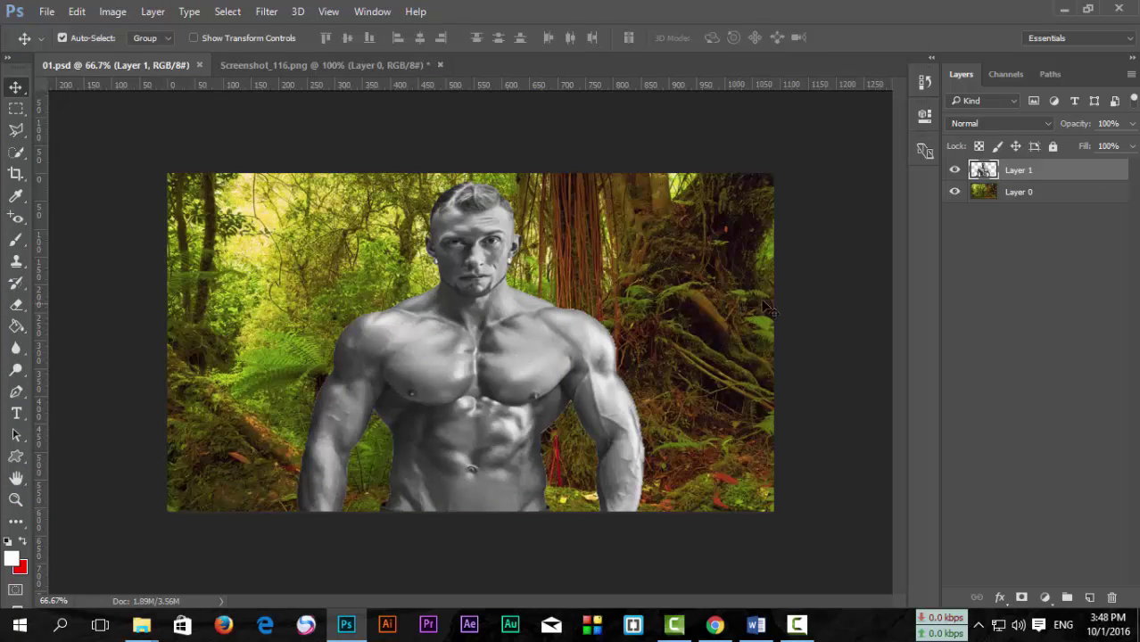
pyautogui.click(269, 13)
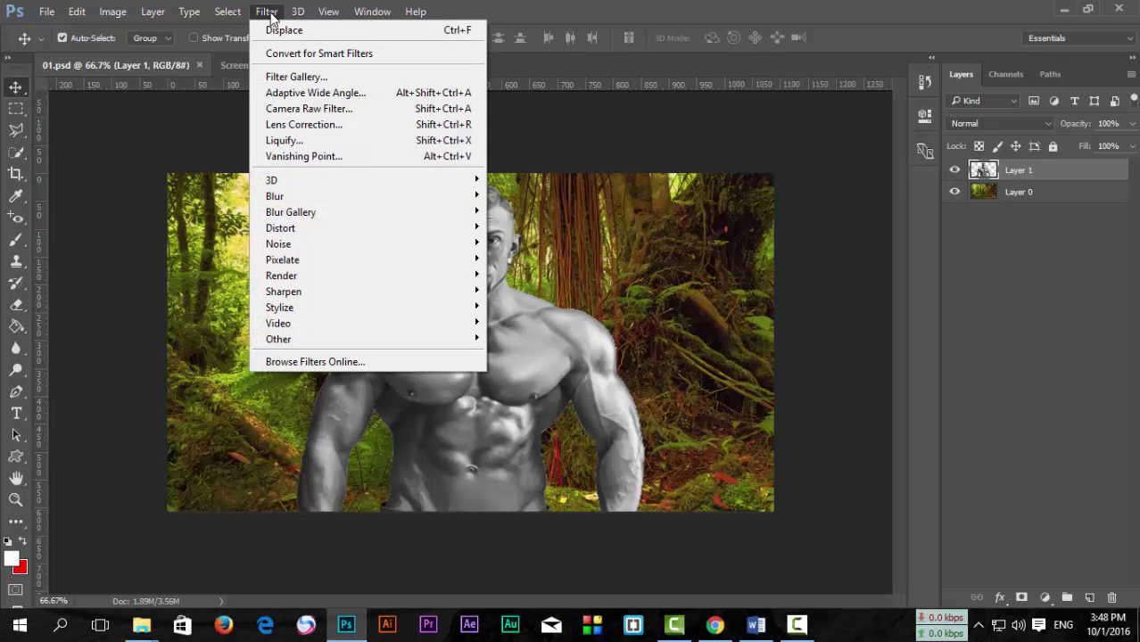
pyautogui.click(756, 625)
pyautogui.click(381, 270)
pyautogui.click(365, 371)
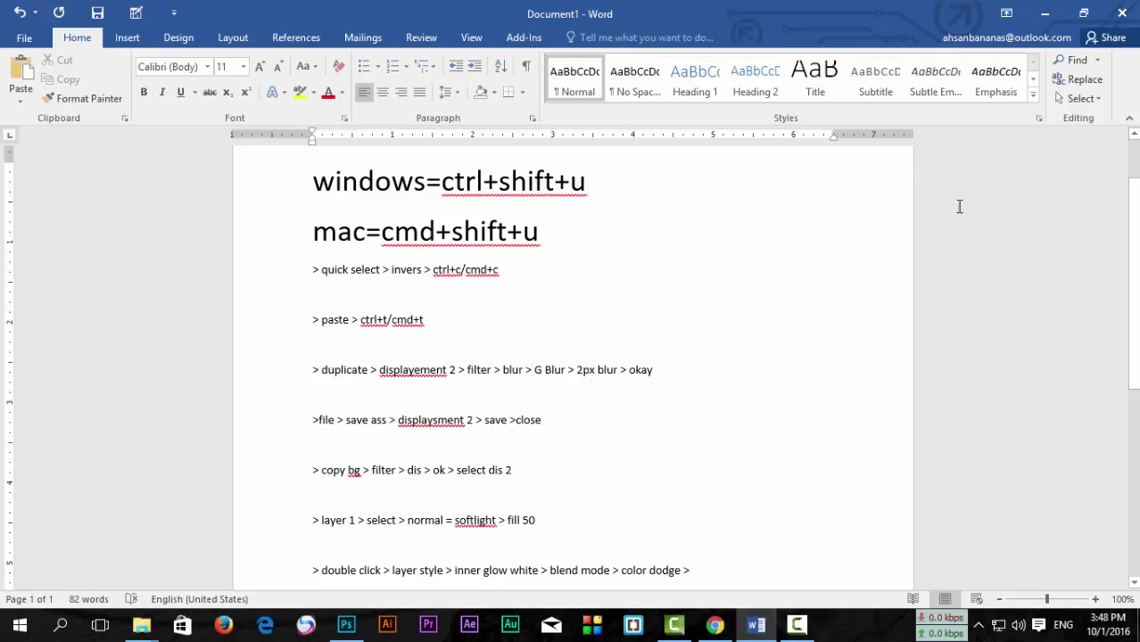
pyautogui.click(1044, 13)
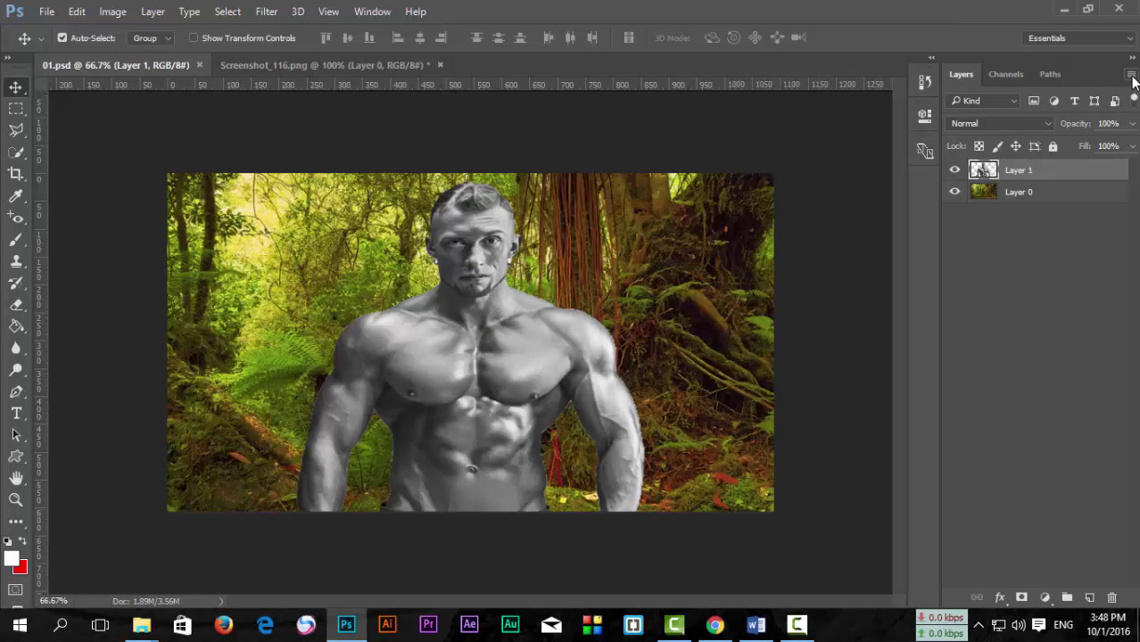
# Step: Duplicate Layer 1 into a new document named 02
pyautogui.click(1131, 78)
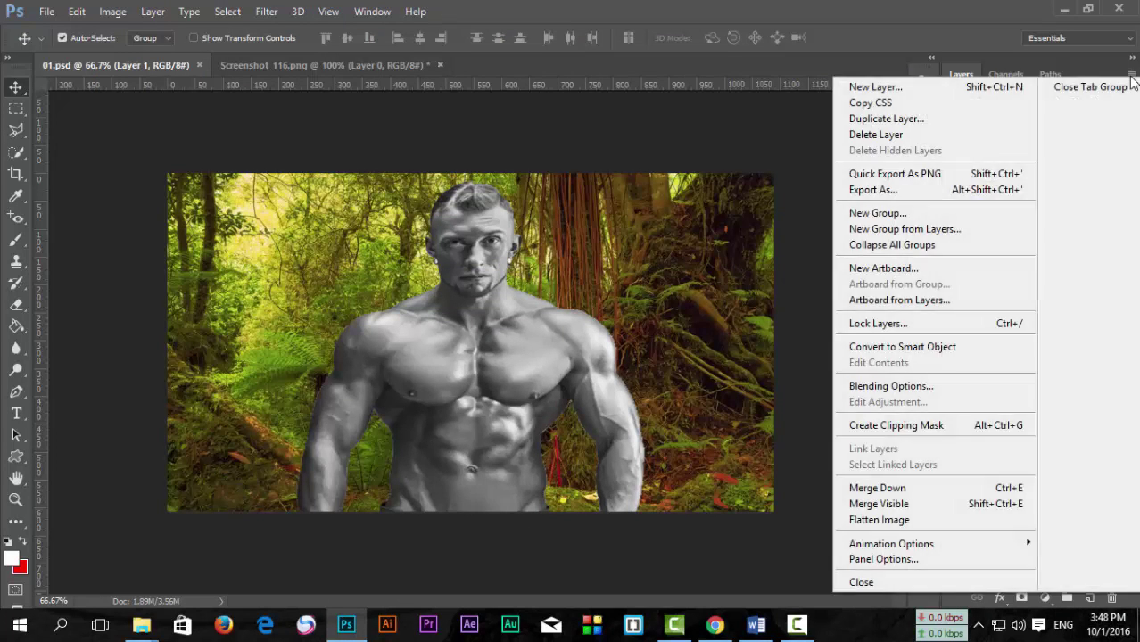
pyautogui.click(1133, 78)
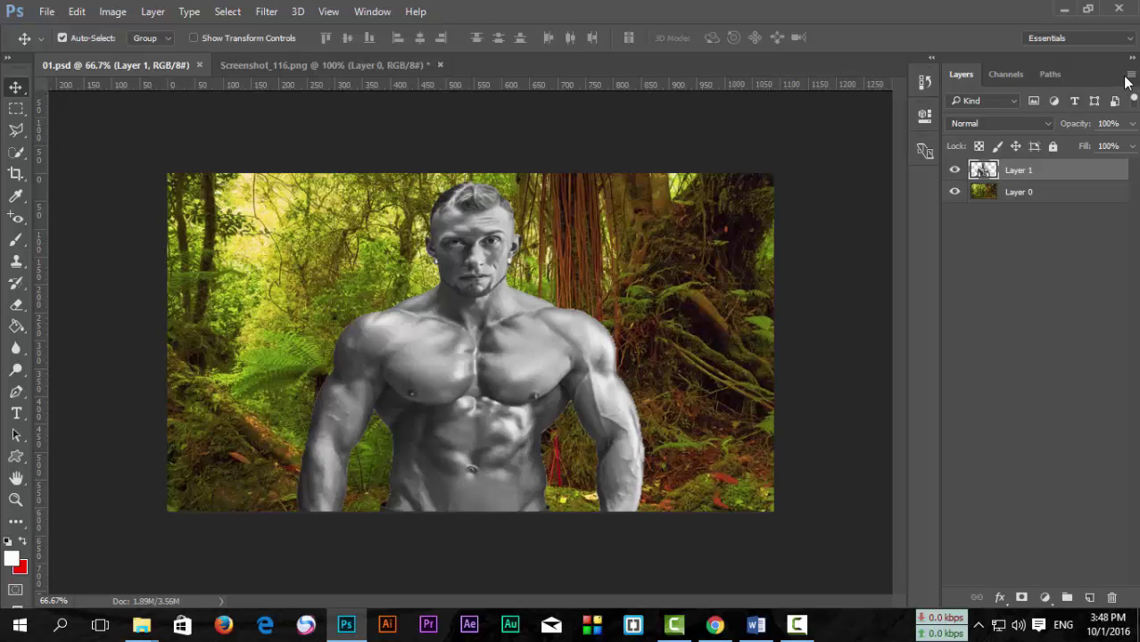
pyautogui.click(1129, 79)
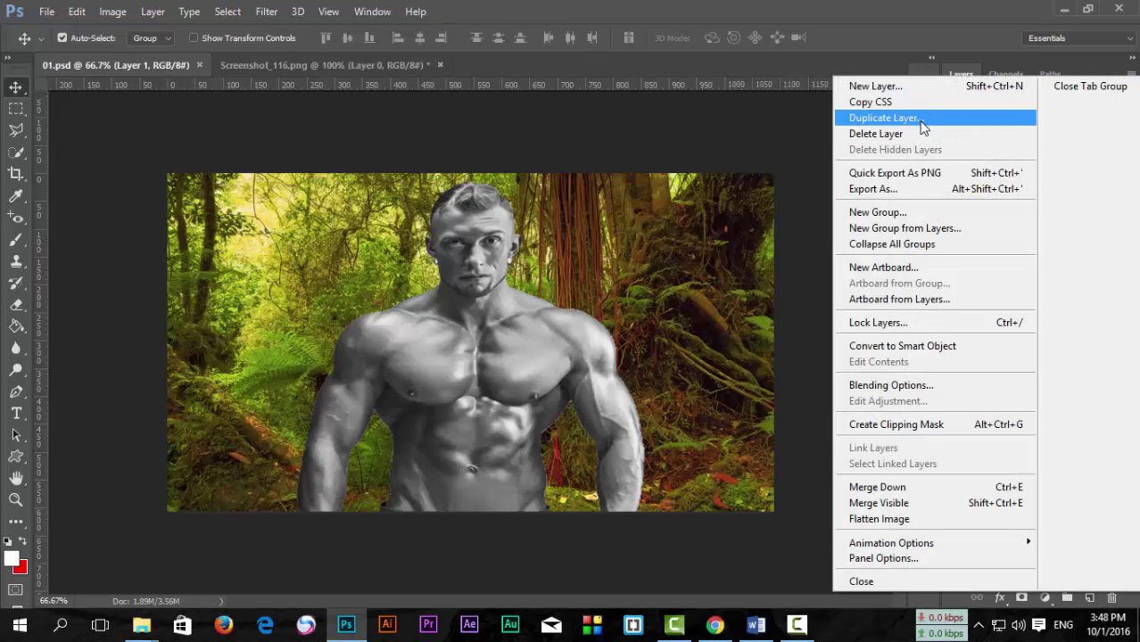
pyautogui.click(921, 123)
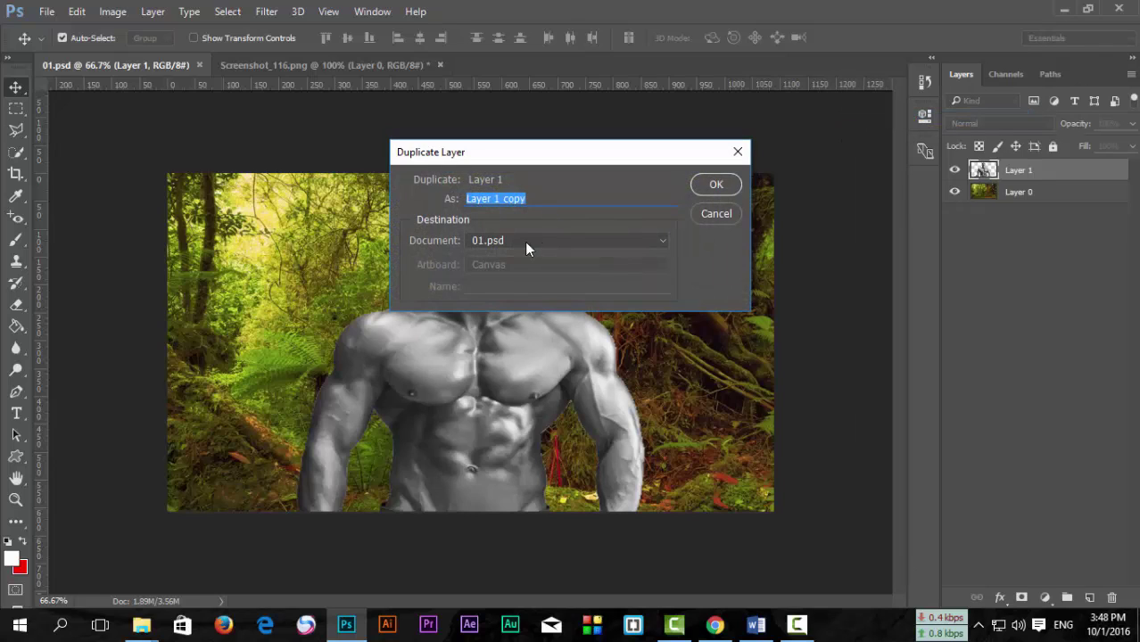
pyautogui.click(522, 242)
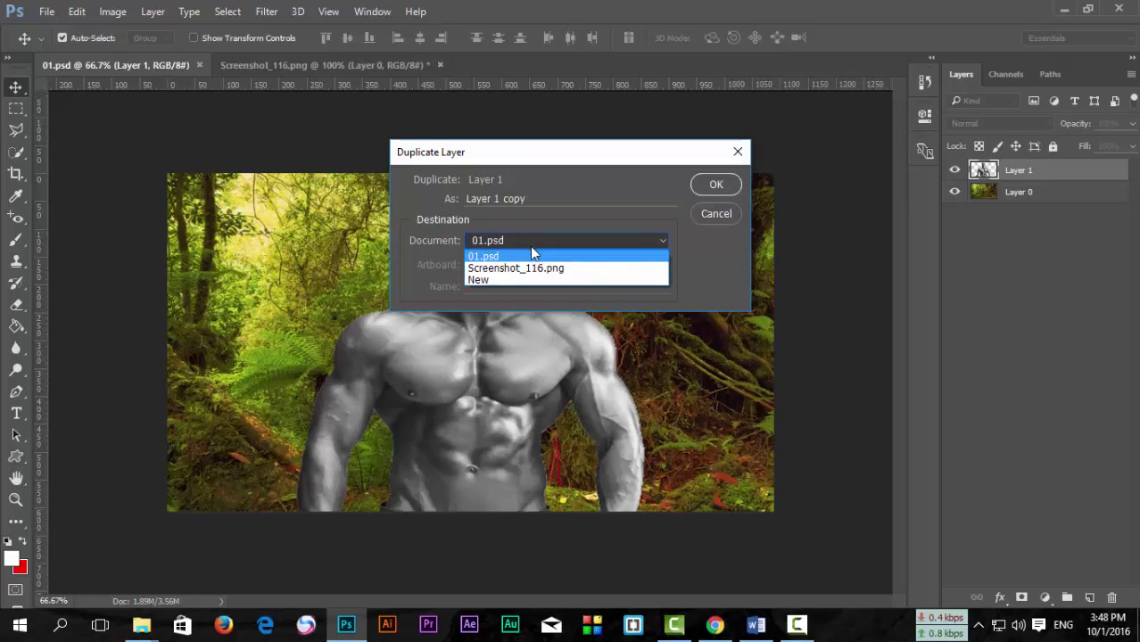
pyautogui.click(530, 280)
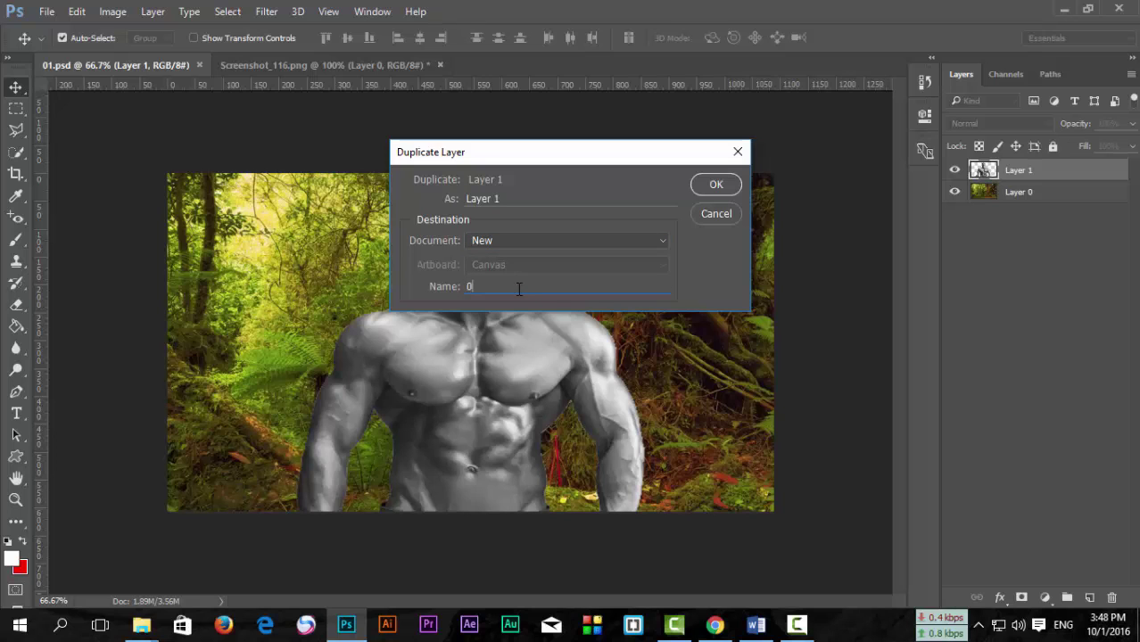
pyautogui.click(715, 186)
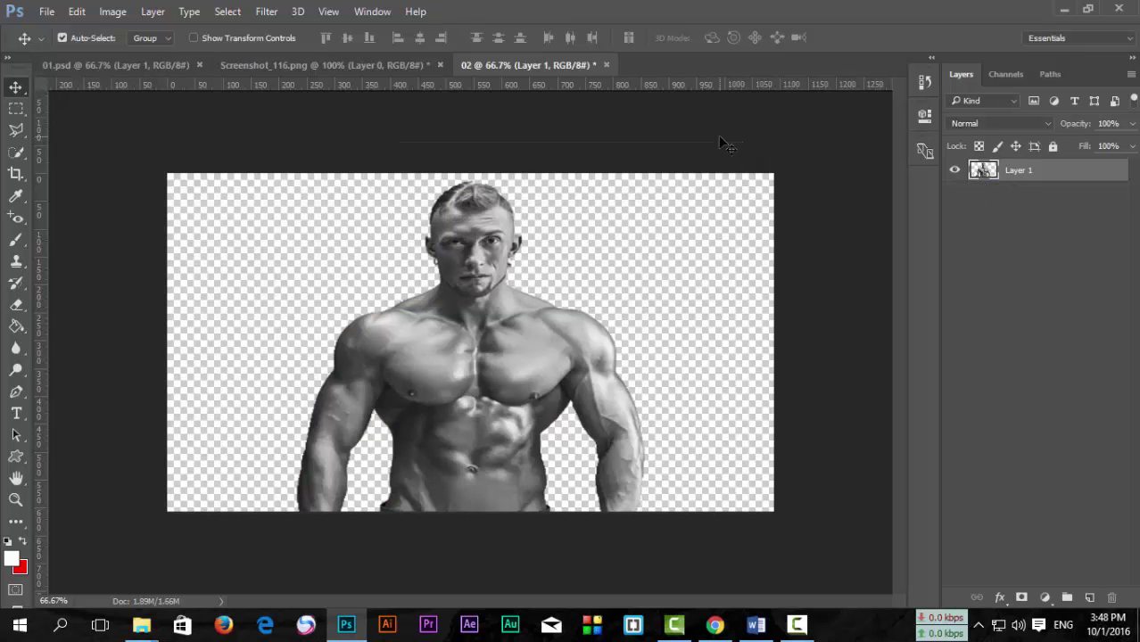
# Step: Save the new document as 02.psd on the Desktop, accepting the Format Options
pyautogui.click(47, 11)
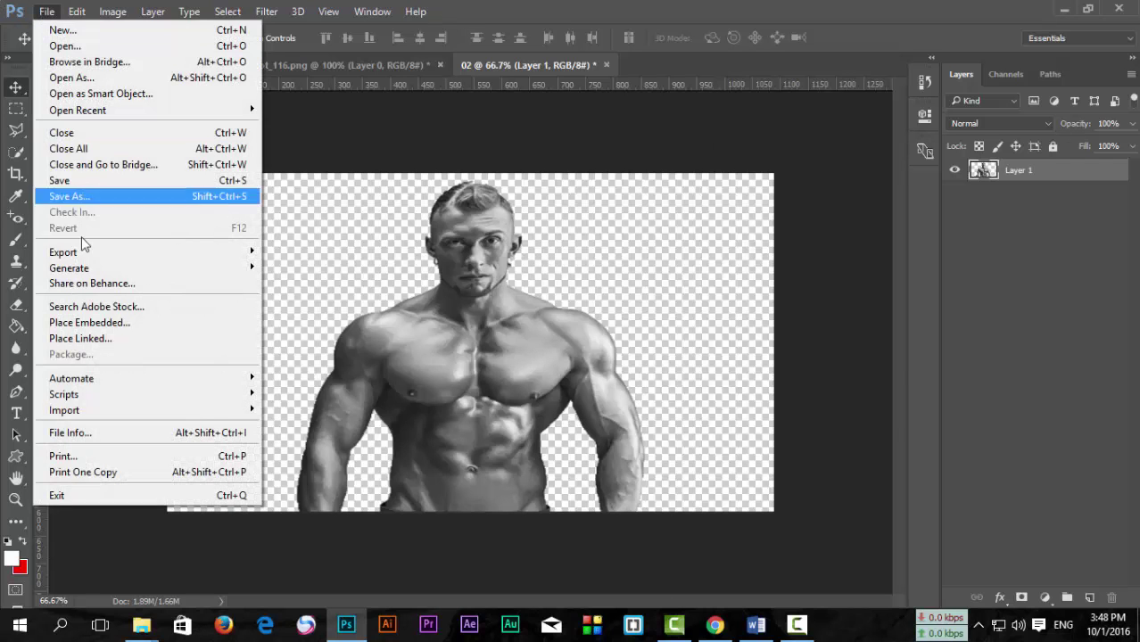
pyautogui.click(87, 192)
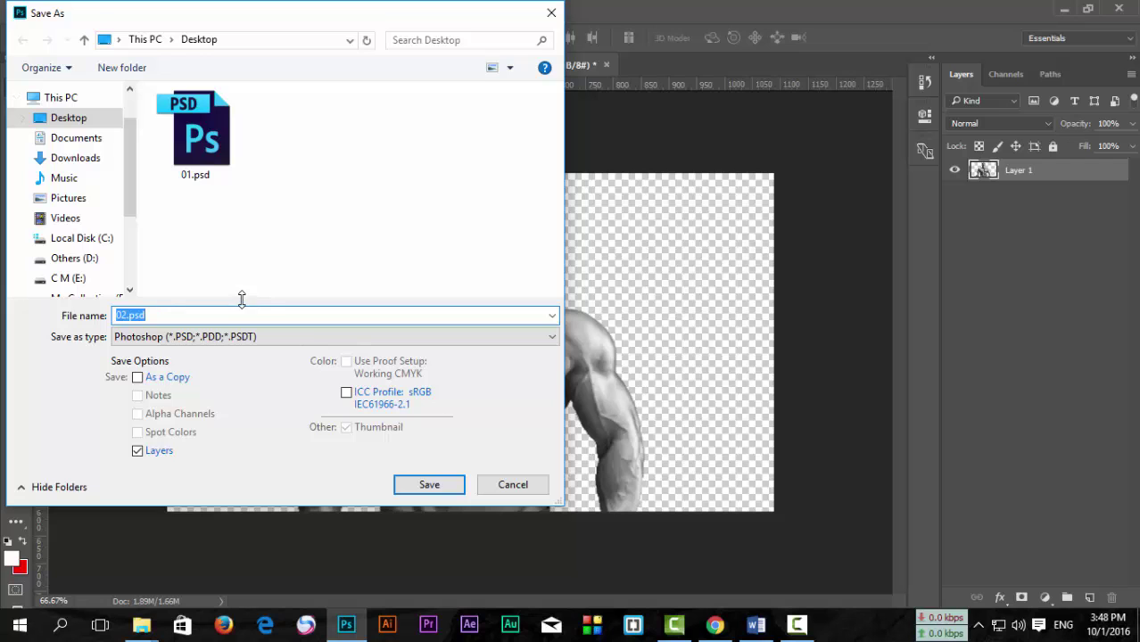
pyautogui.click(420, 492)
pyautogui.click(747, 190)
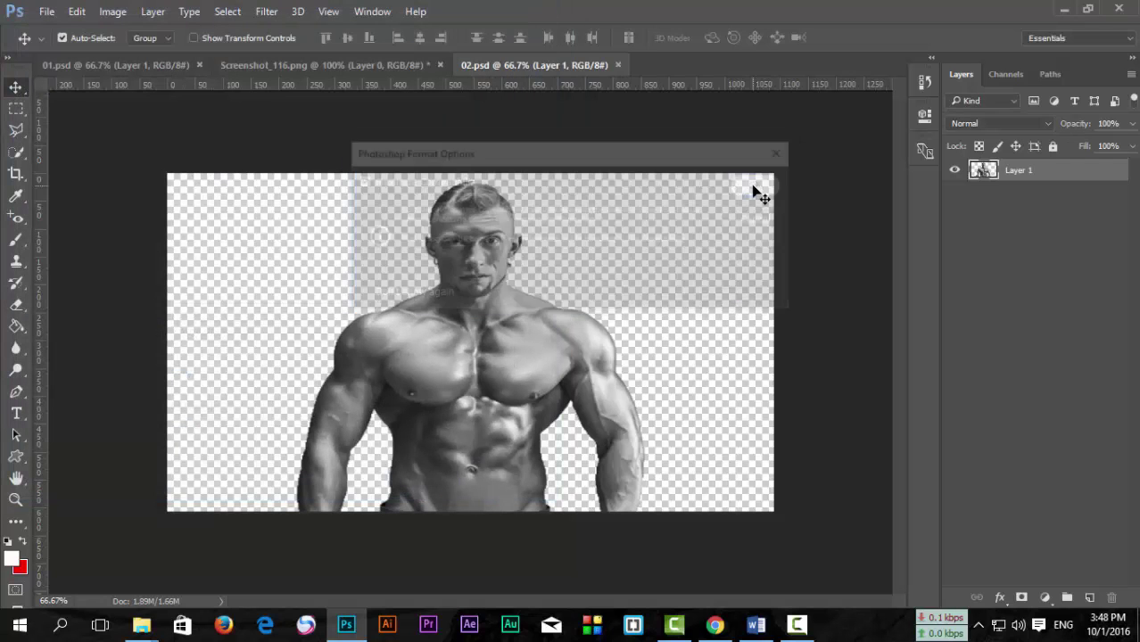
# Step: Close 02.psd and duplicate the jungle Layer 0 with Ctrl+J
pyautogui.click(616, 65)
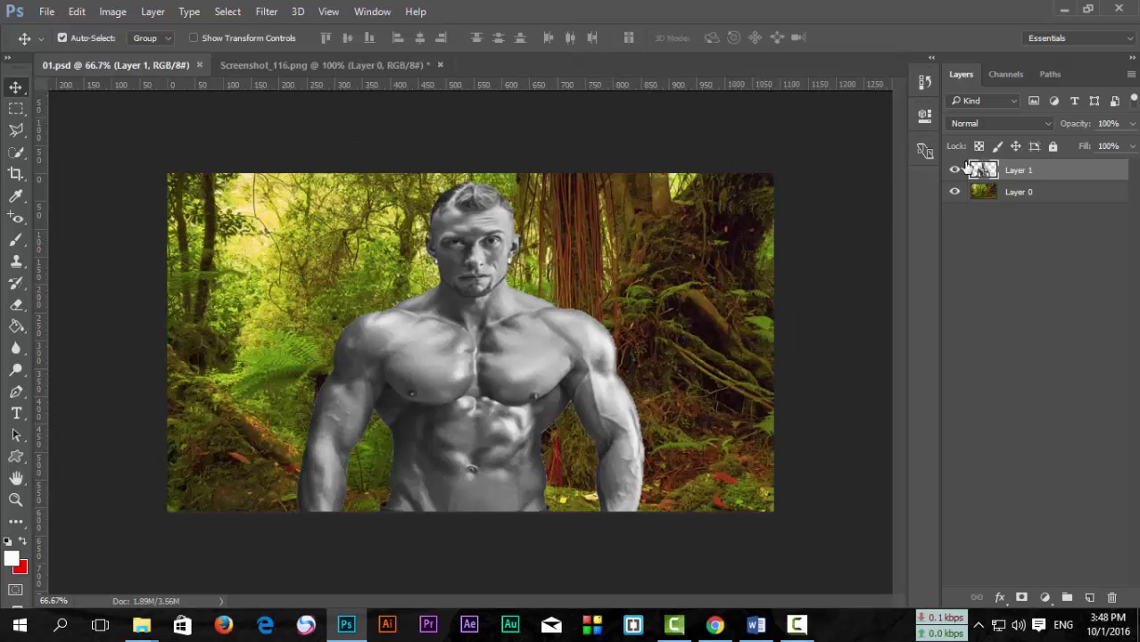
pyautogui.click(1017, 194)
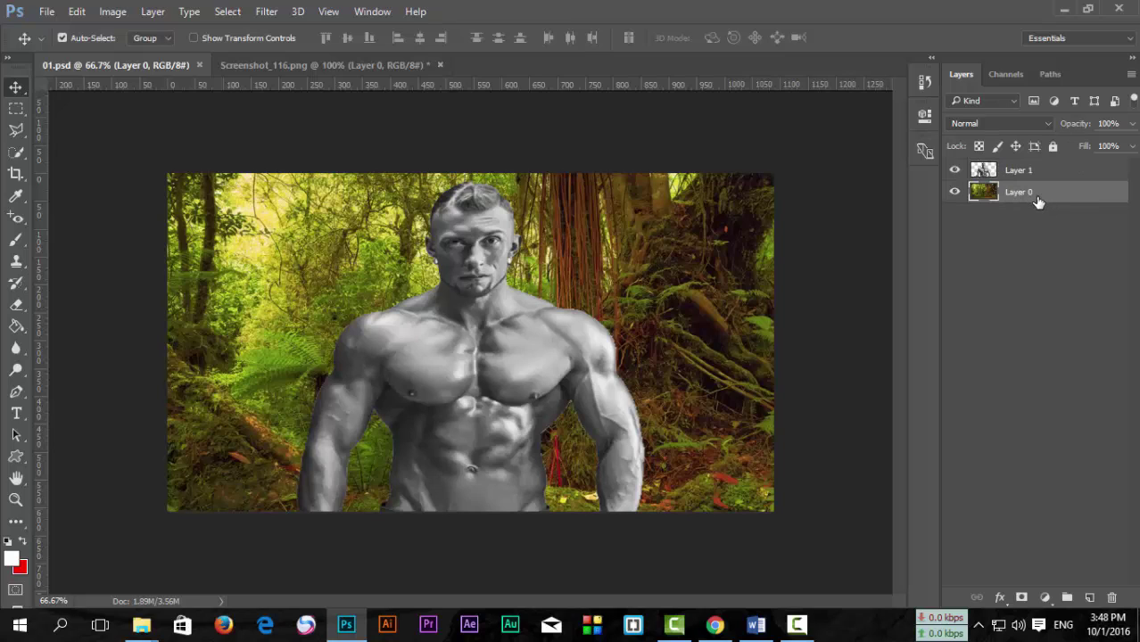
pyautogui.hotkey('ctrl', 'j')
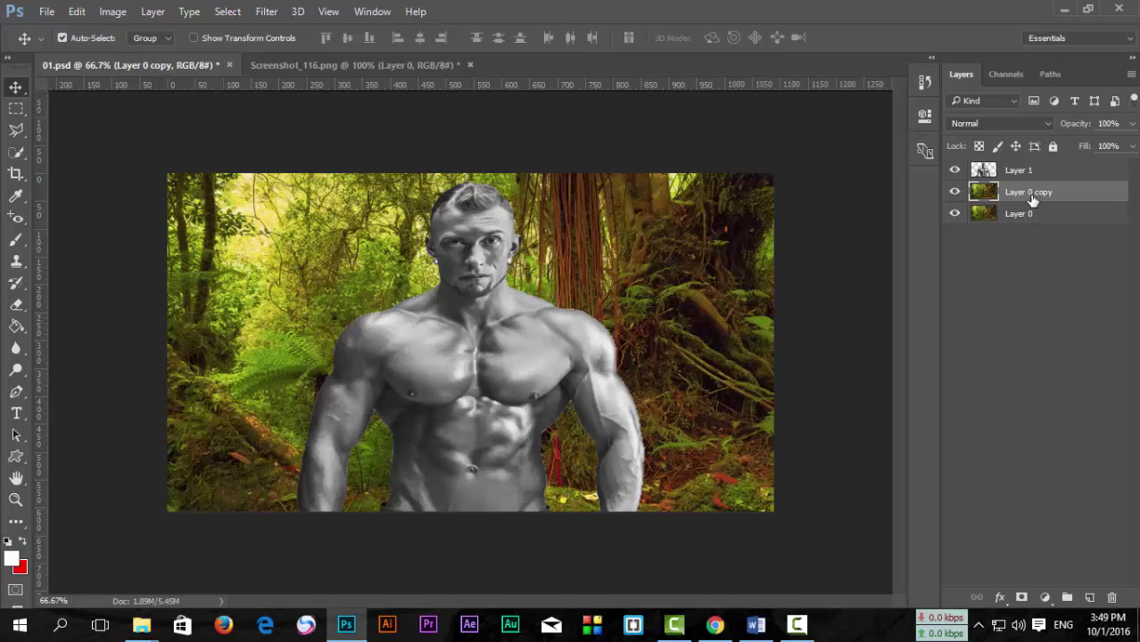
# Step: Apply Displace at scale 20/20 to Layer 0 copy using 02.psd as the map
pyautogui.click(268, 12)
pyautogui.moveTo(301, 228)
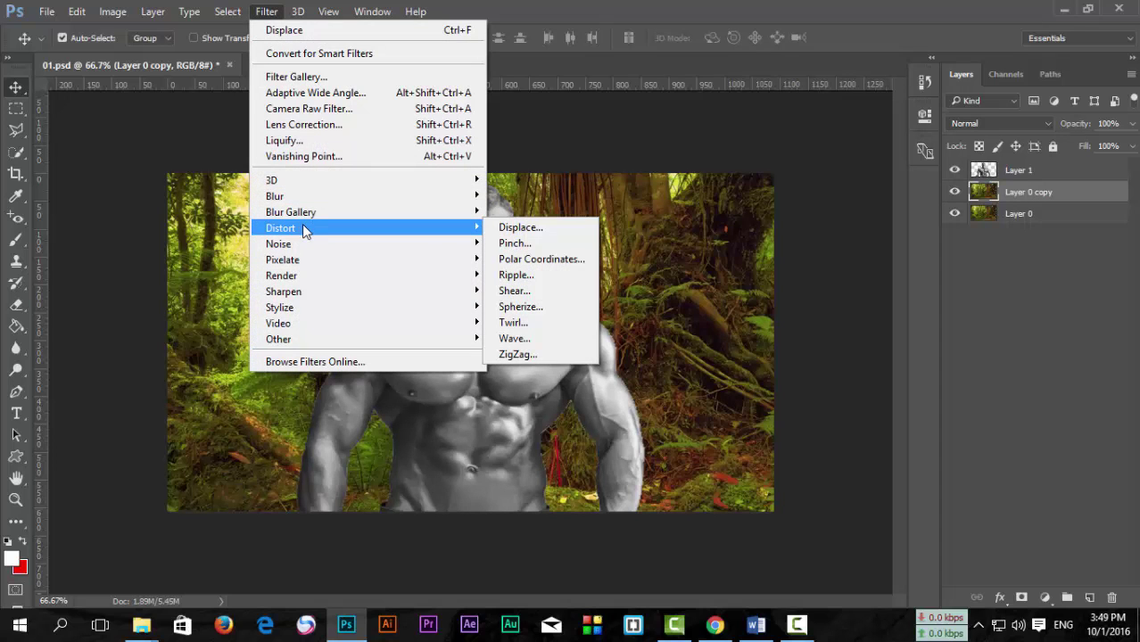
pyautogui.click(513, 228)
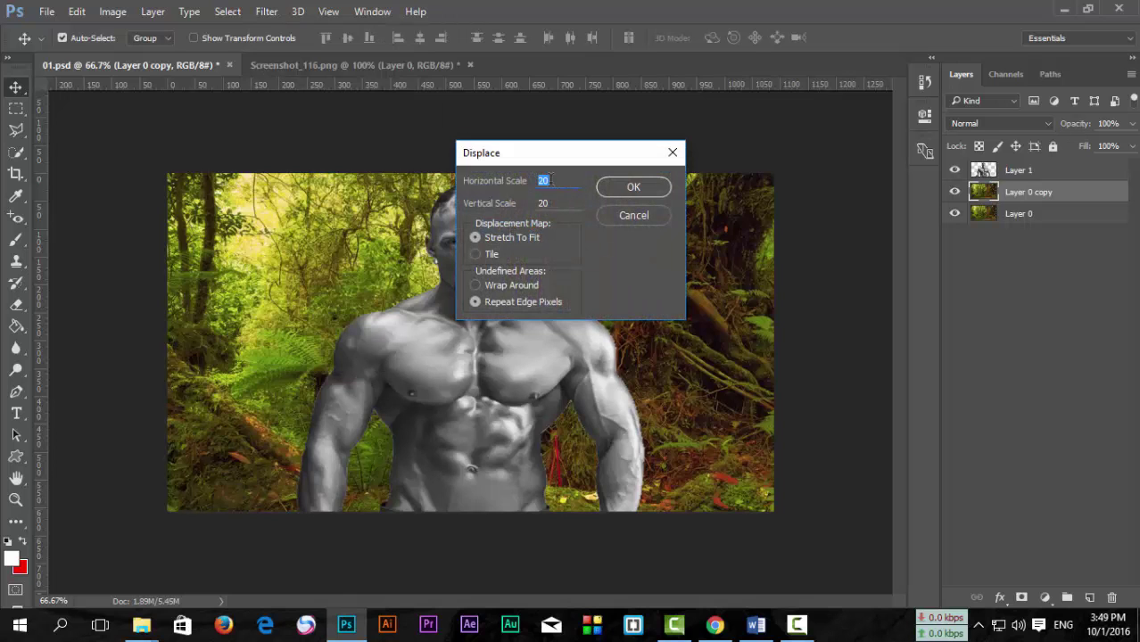
pyautogui.click(625, 186)
pyautogui.click(332, 165)
pyautogui.click(429, 373)
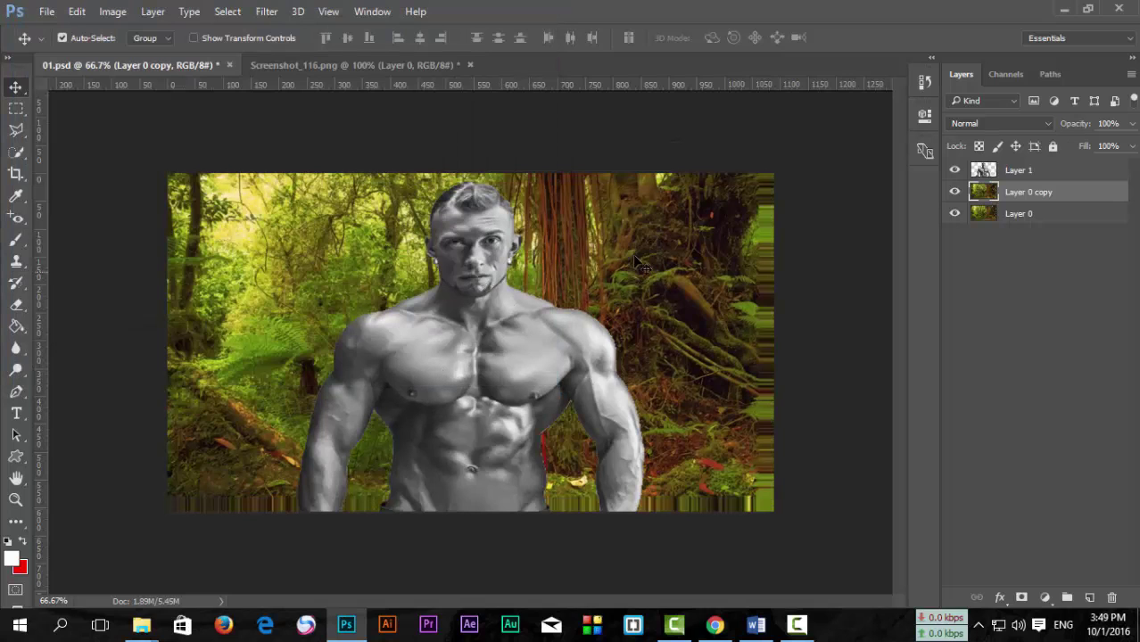
# Step: Set Layer 1's blend mode to Soft Light
pyautogui.click(1018, 176)
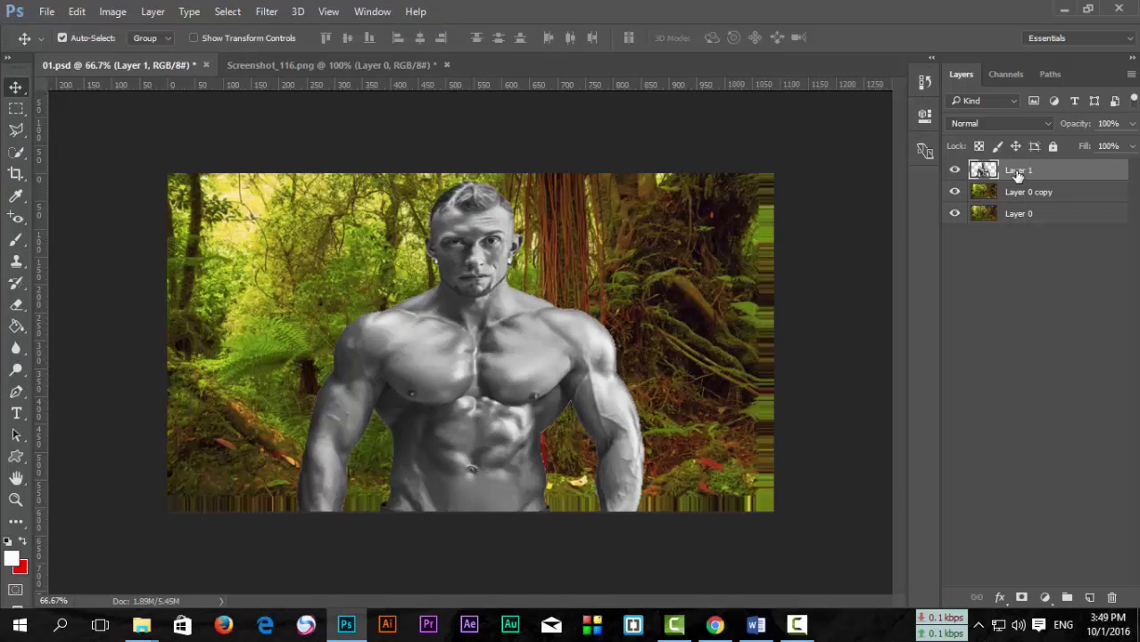
pyautogui.click(999, 123)
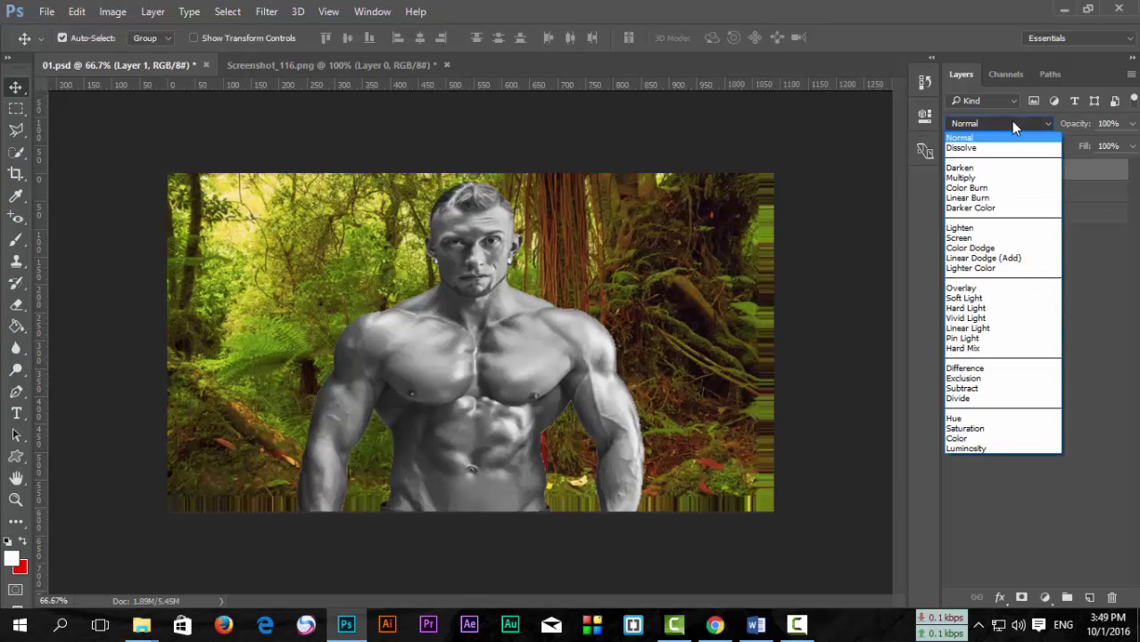
pyautogui.click(1003, 298)
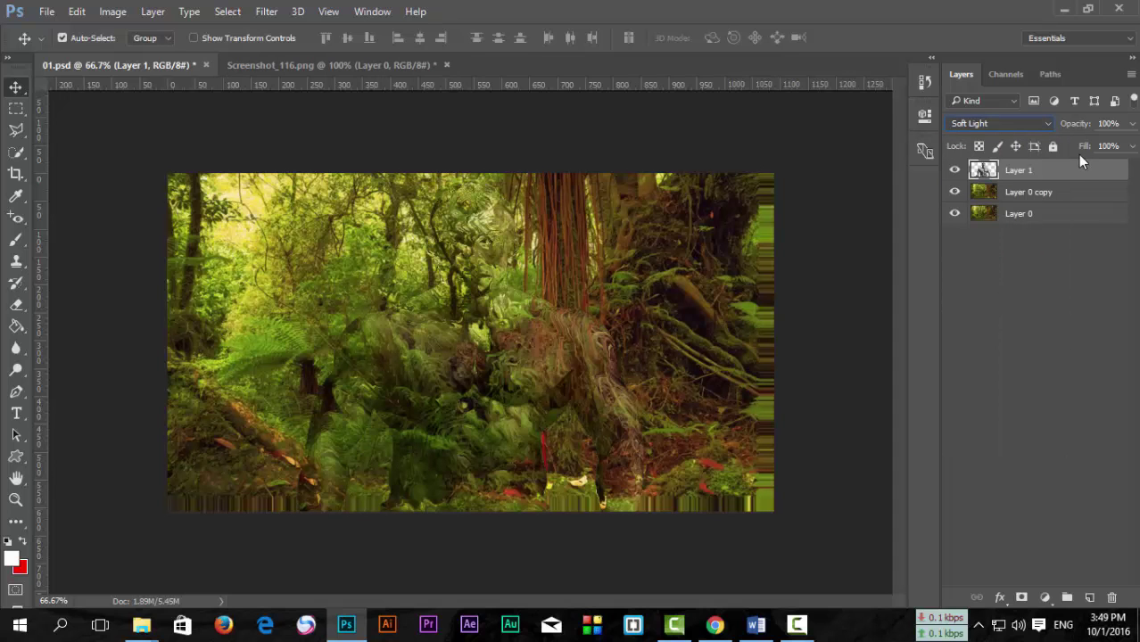
# Step: Enable Inner Glow in Layer 1's Layer Style, at 35% opacity and 250 px
pyautogui.doubleClick(1103, 173)
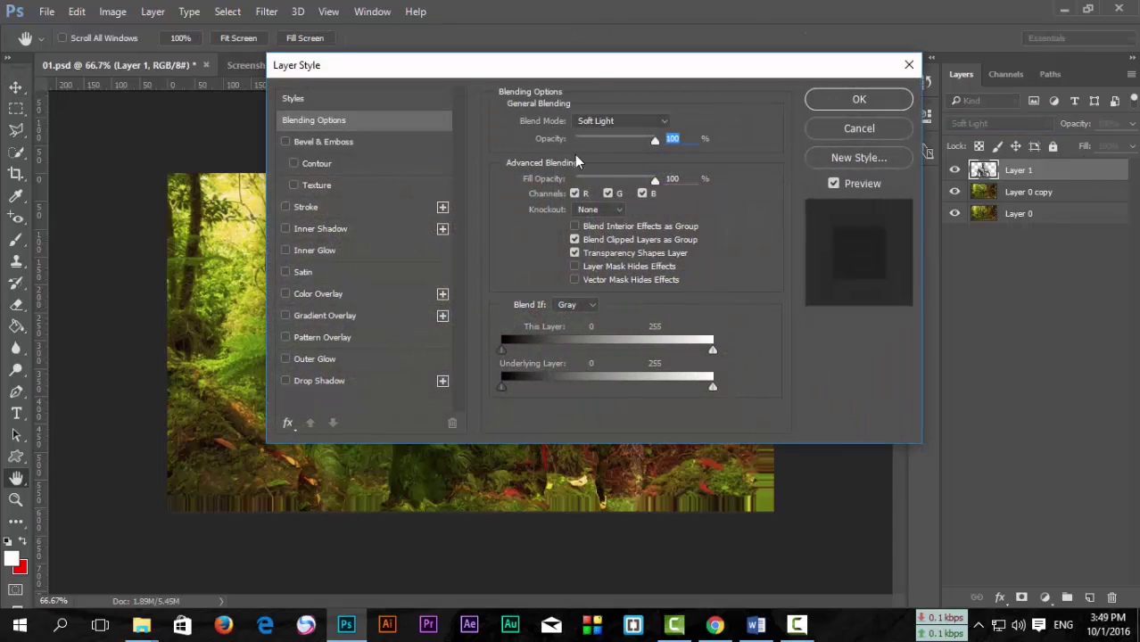
pyautogui.moveTo(593, 81); pyautogui.dragTo(889, 112)
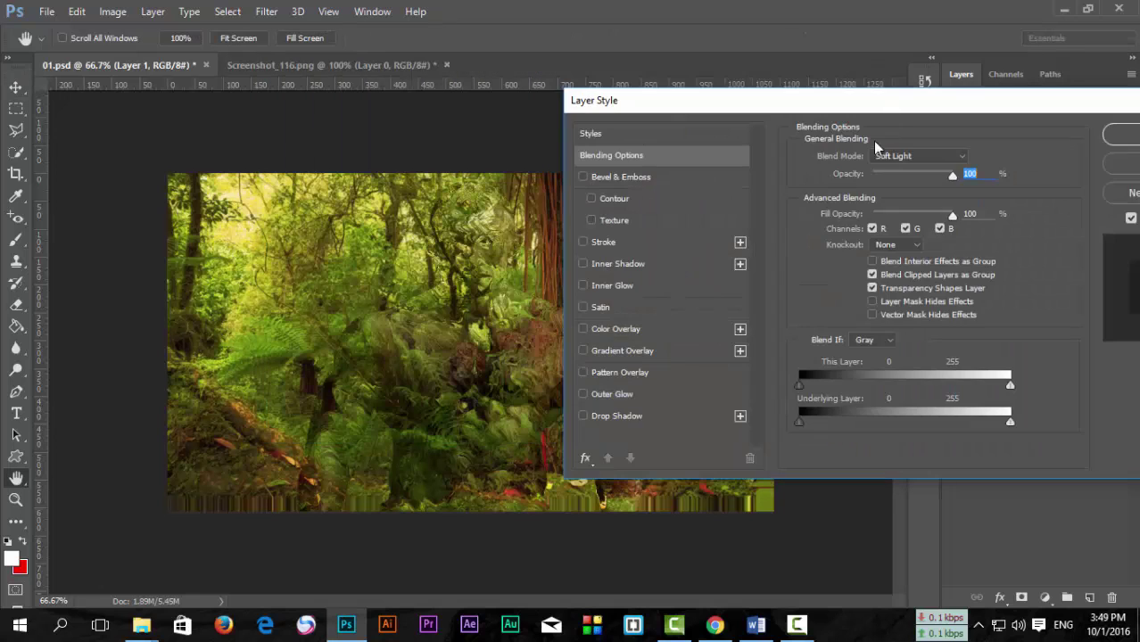
pyautogui.click(639, 263)
pyautogui.click(606, 282)
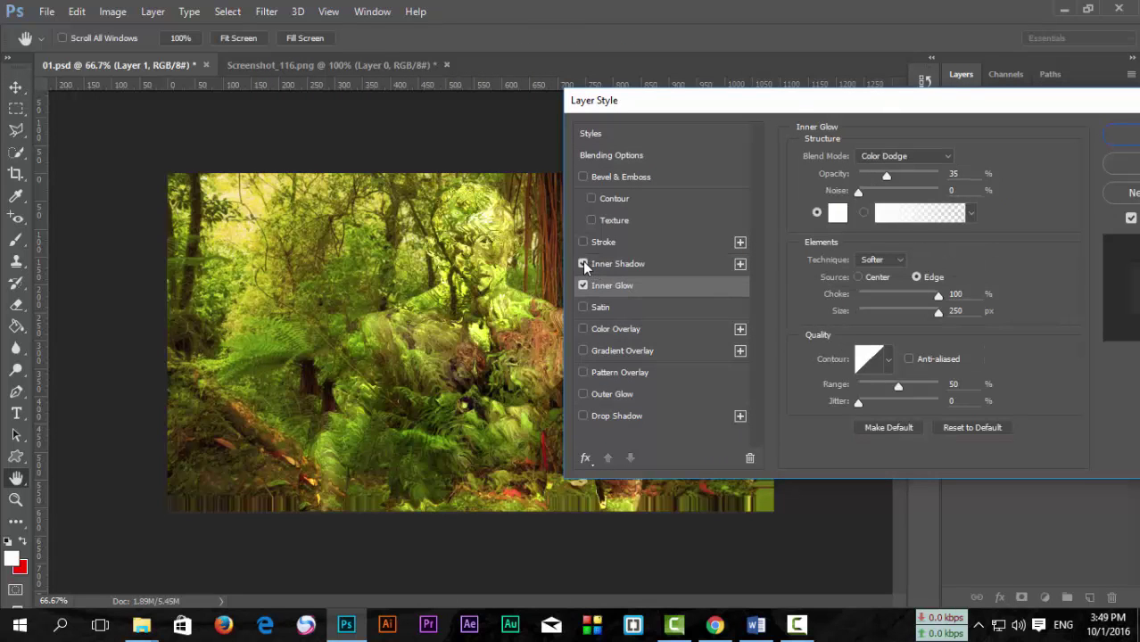
pyautogui.click(582, 263)
# Step: Keep the inner glow's Color Dodge blend mode and white glow colour
pyautogui.click(897, 155)
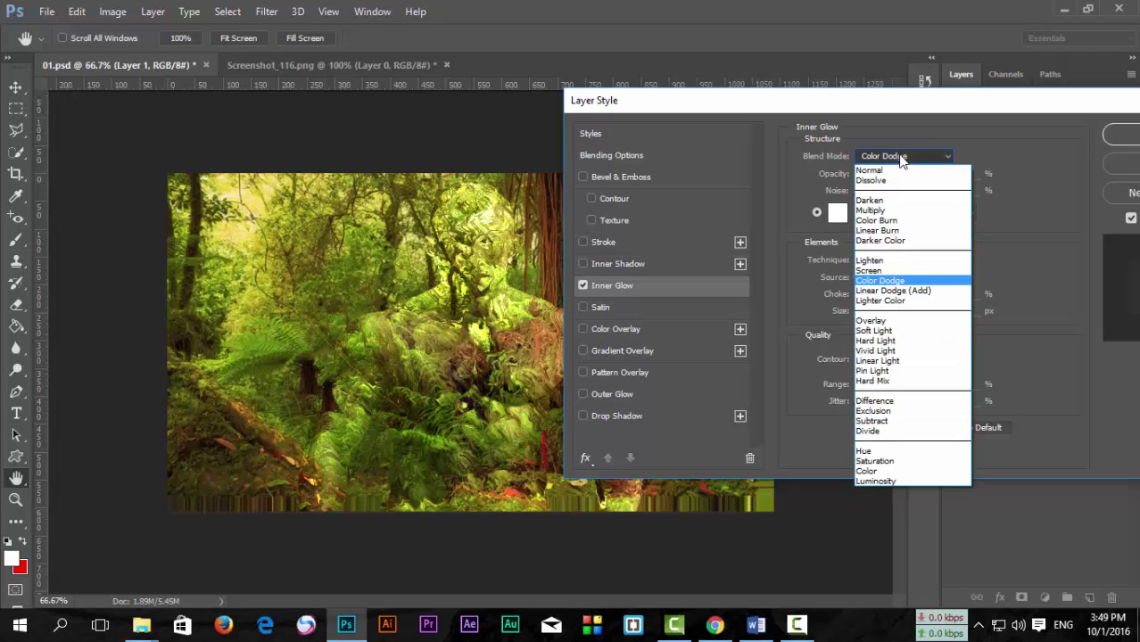
pyautogui.click(898, 282)
pyautogui.click(837, 213)
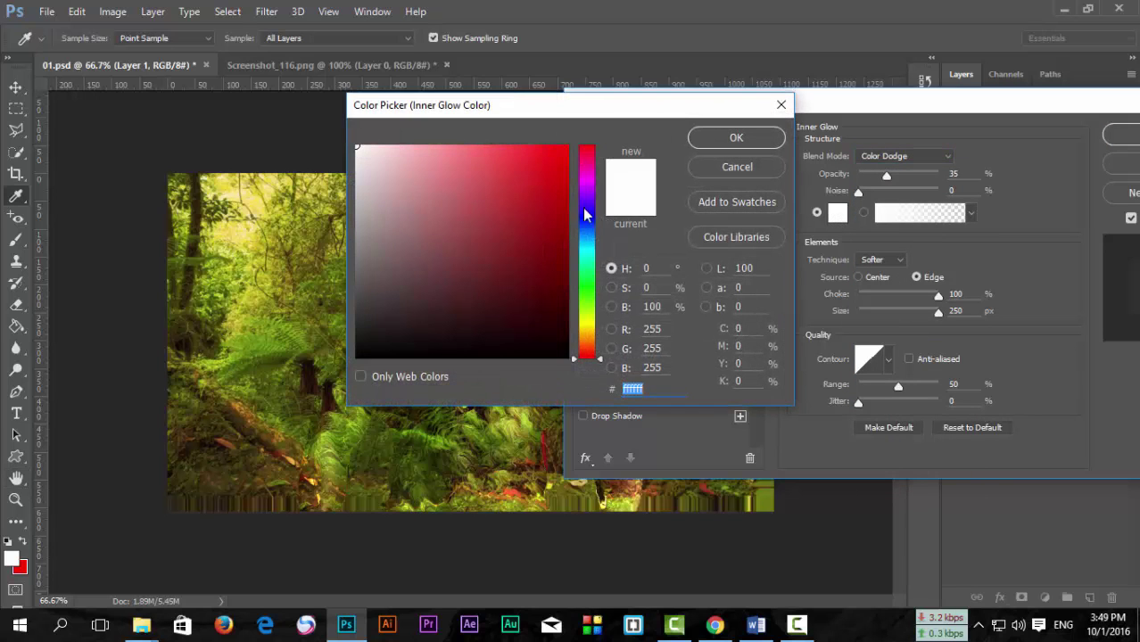
pyautogui.moveTo(551, 206); pyautogui.dragTo(357, 146)
pyautogui.click(736, 139)
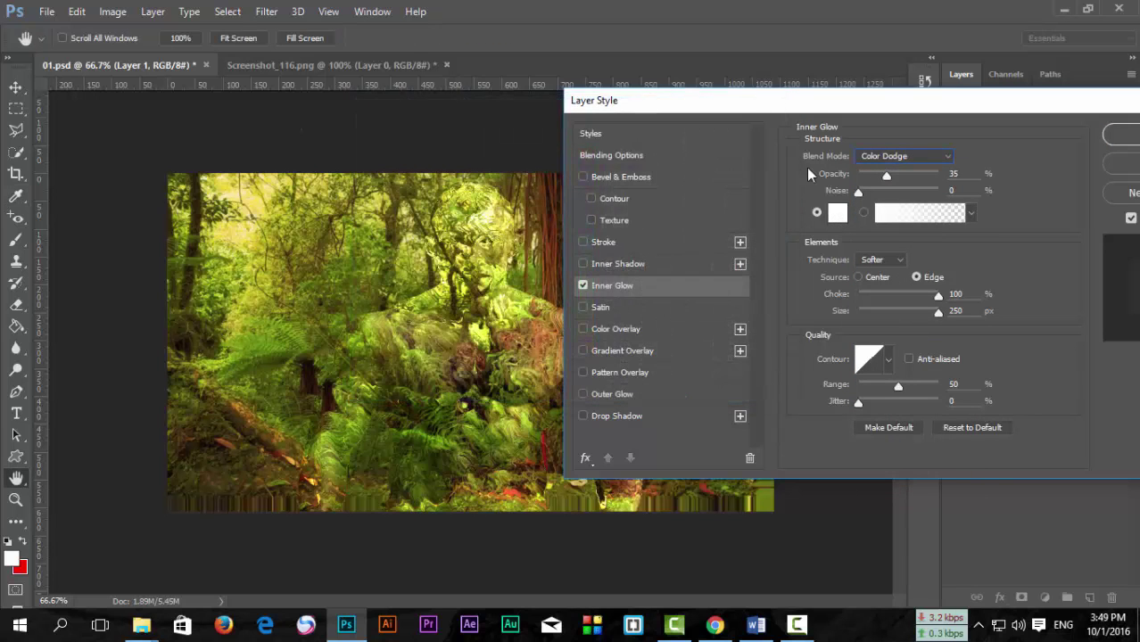
pyautogui.moveTo(857, 193); pyautogui.dragTo(721, 198)
# Step: Set the glow opacity to 47% with choke at 100%, then apply the inner glow
pyautogui.moveTo(886, 176)
pyautogui.mouseDown()
pyautogui.moveTo(955, 182)
pyautogui.moveTo(879, 180)
pyautogui.moveTo(895, 183)
pyautogui.mouseUp()
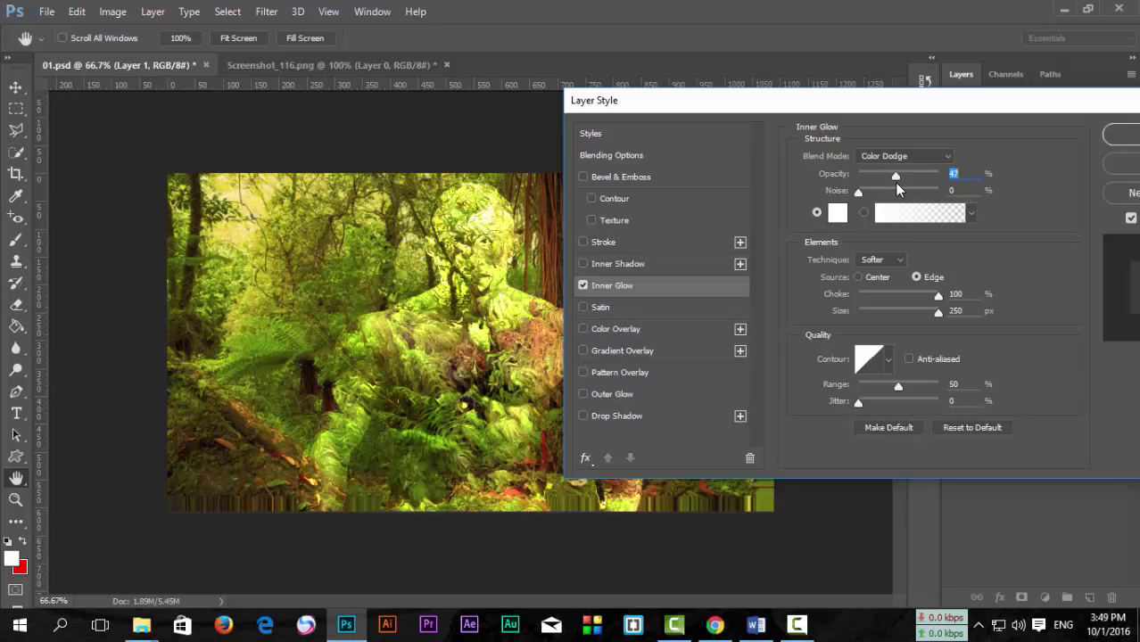
pyautogui.moveTo(939, 294); pyautogui.dragTo(836, 307)
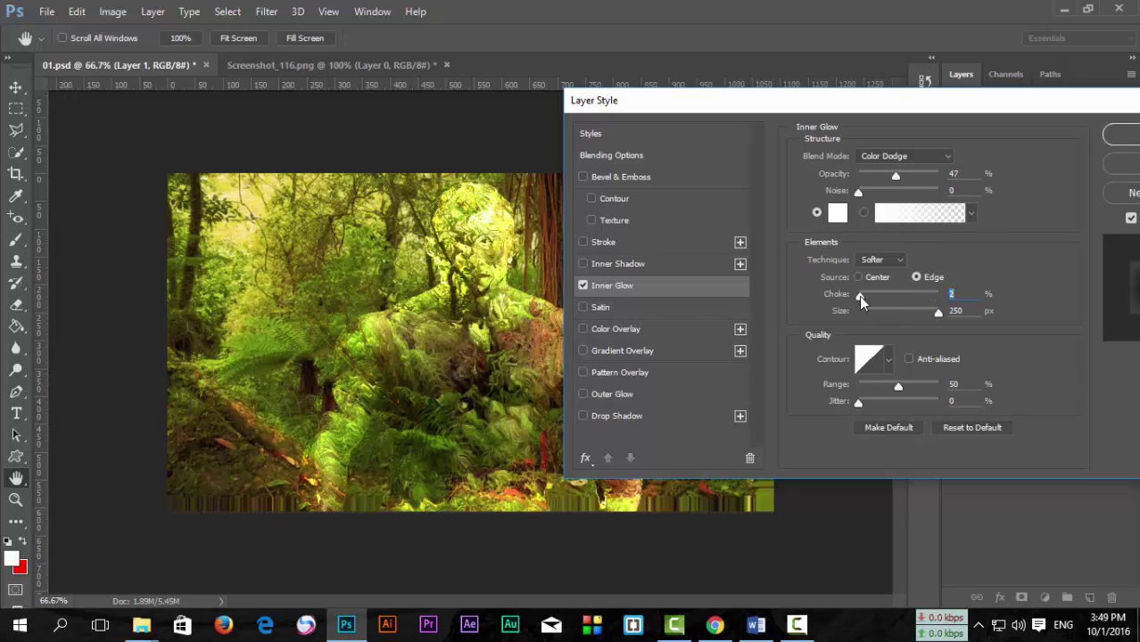
pyautogui.moveTo(857, 297); pyautogui.dragTo(905, 309)
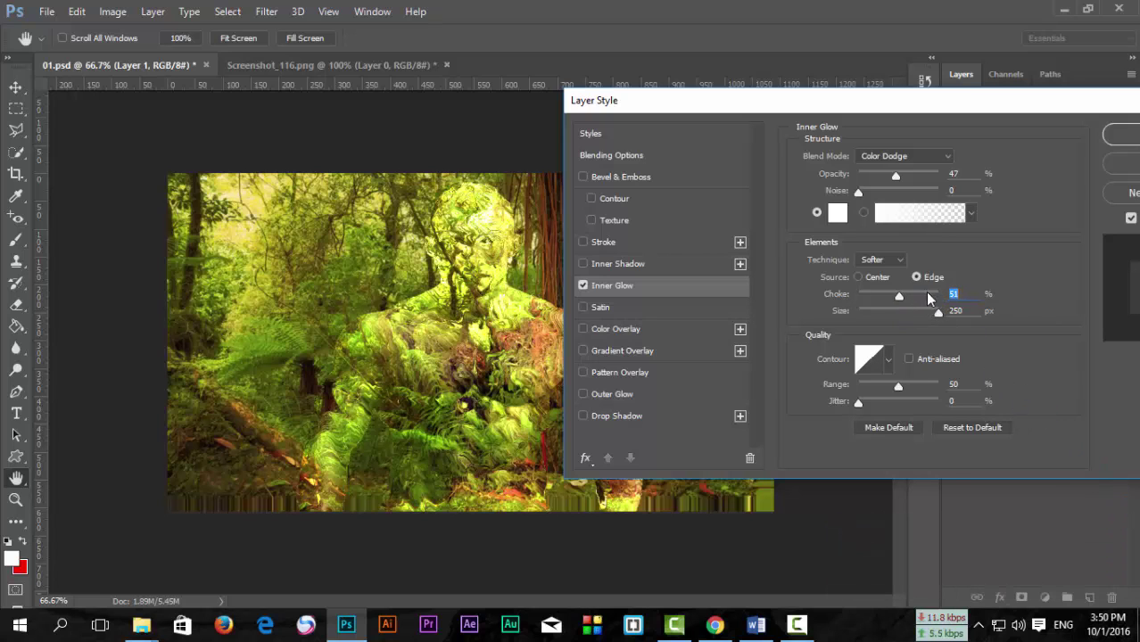
pyautogui.moveTo(928, 297); pyautogui.dragTo(947, 337)
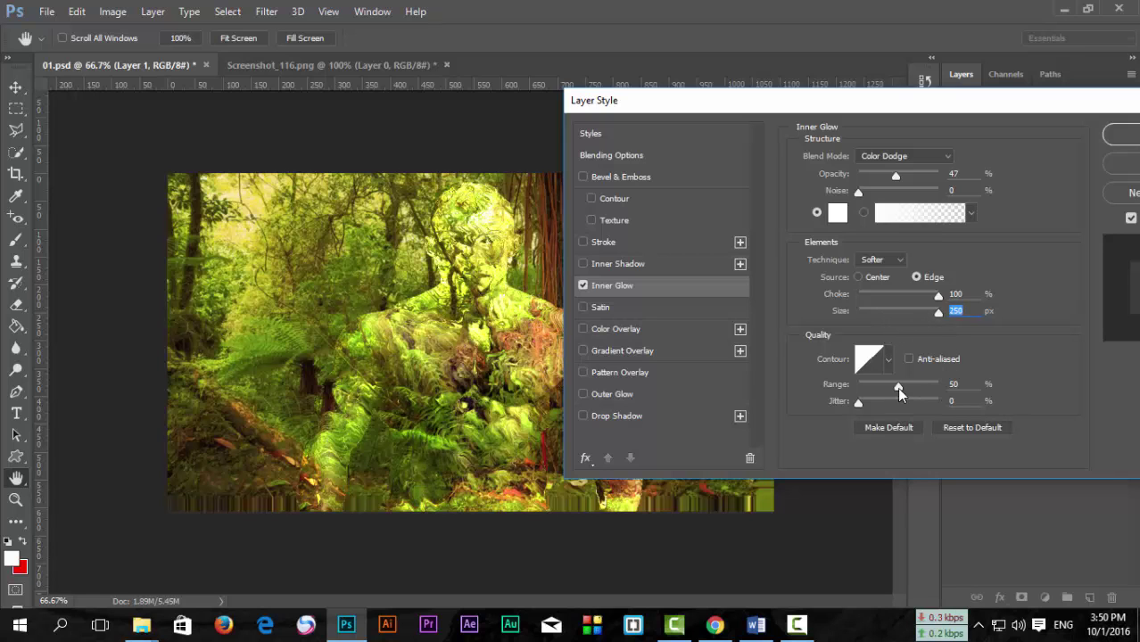
pyautogui.moveTo(899, 389); pyautogui.dragTo(900, 389)
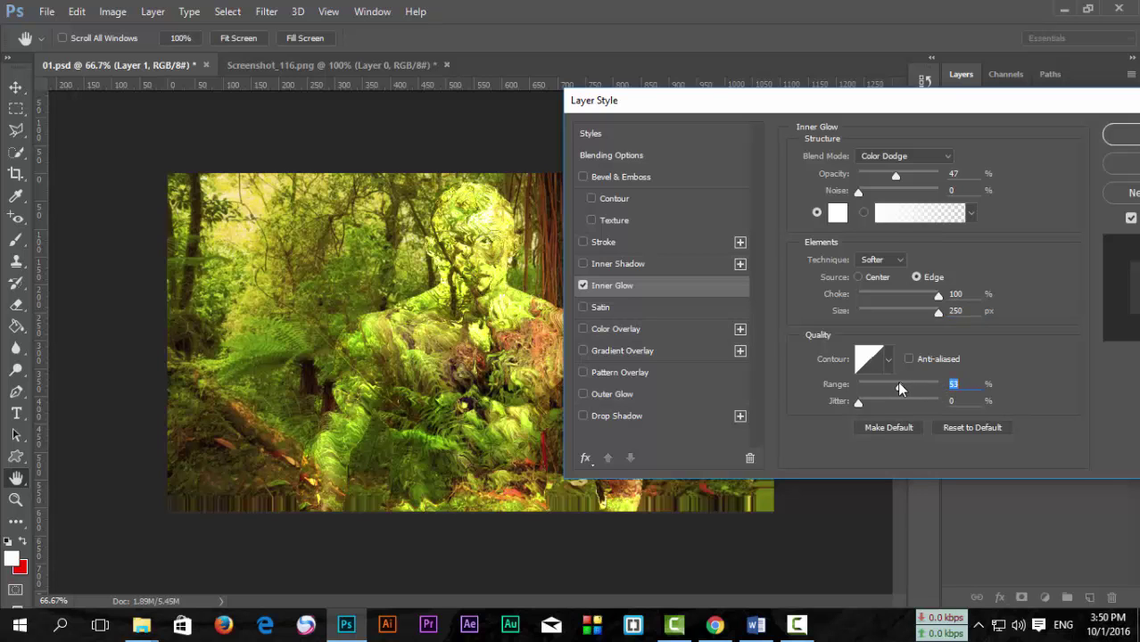
pyautogui.click(1121, 134)
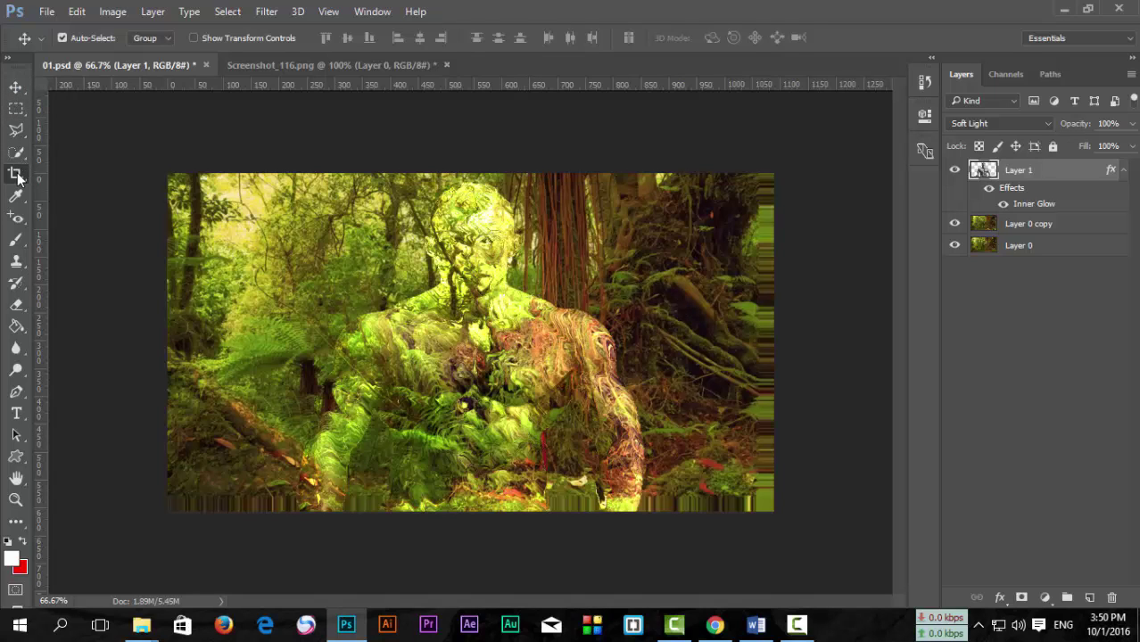
# Step: Crop 01.psd inward from the bottom-right to about 1047 × 562 px, removing the smeared edges
pyautogui.moveTo(16, 174); pyautogui.dragTo(54, 187)
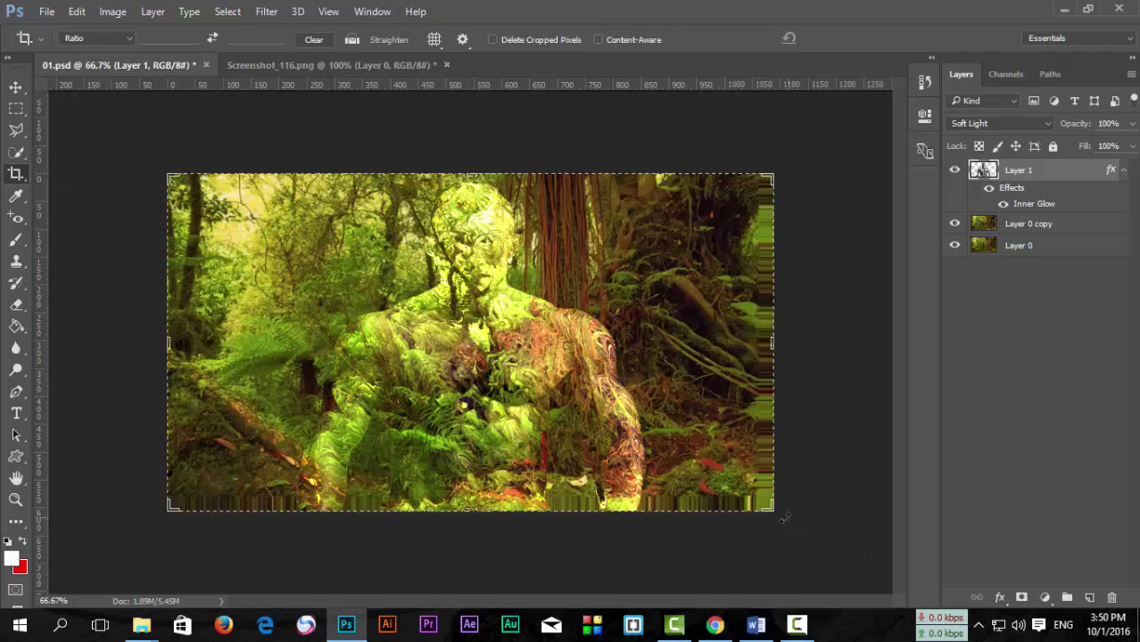
pyautogui.moveTo(774, 510)
pyautogui.mouseDown()
pyautogui.moveTo(766, 482)
pyautogui.moveTo(763, 498)
pyautogui.mouseUp()
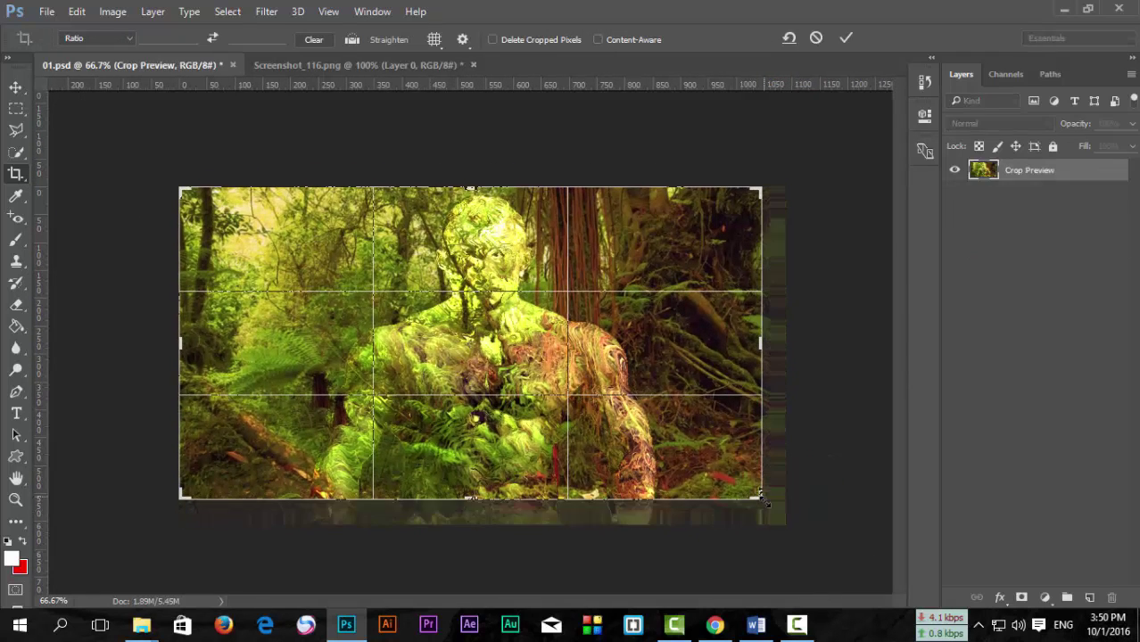
pyautogui.click(18, 87)
pyautogui.click(489, 251)
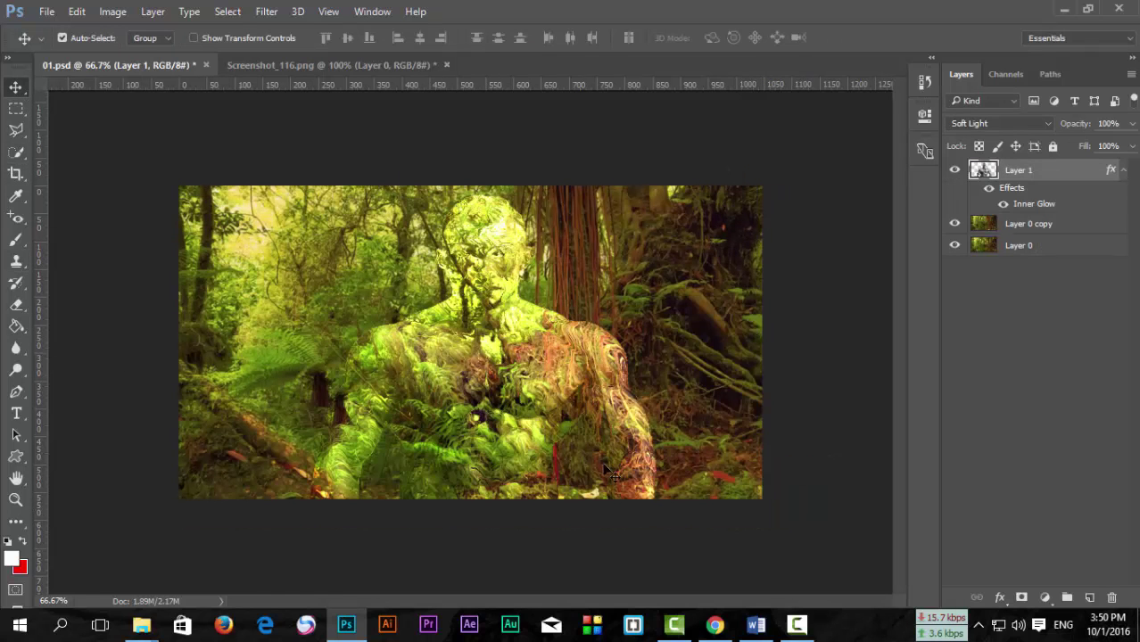